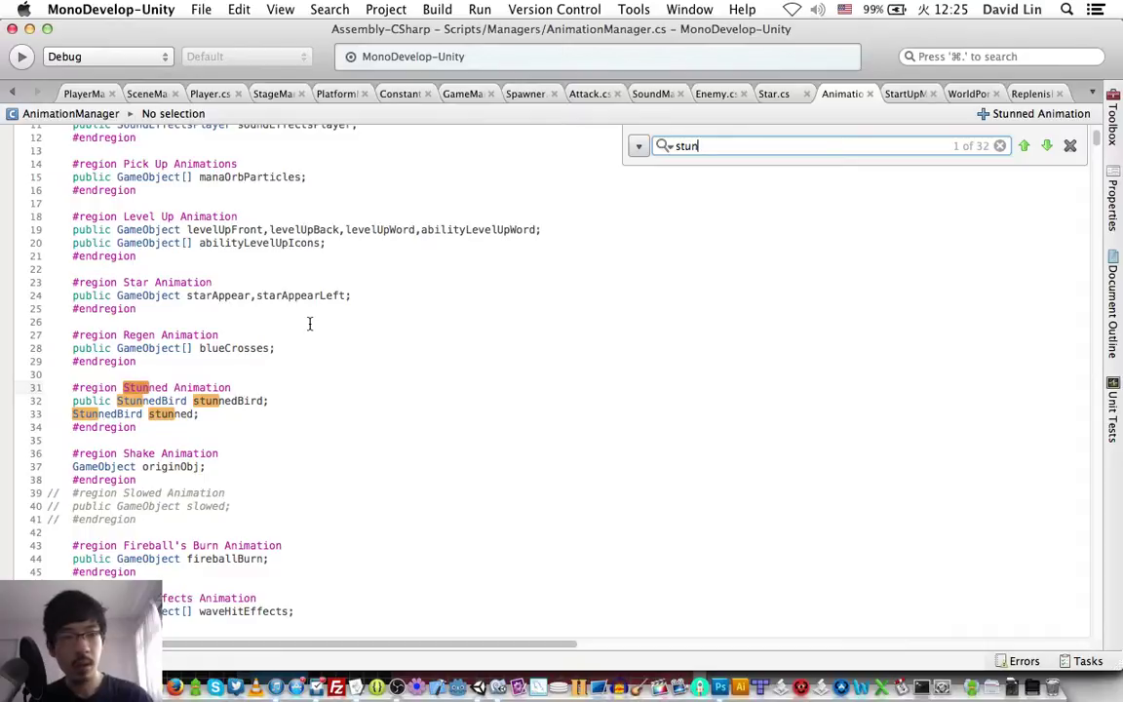
Search AnimationManager.cs for 'stunnedBird' and step back to the match on line 219.
{"action": "type", "text": "ani"}
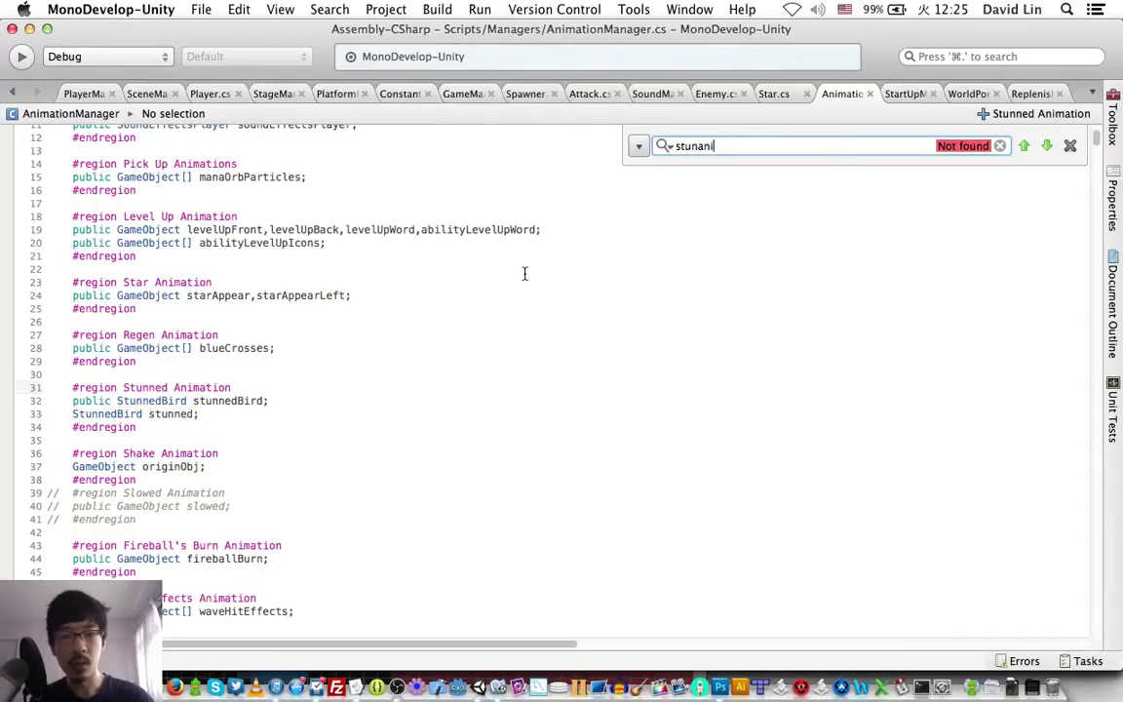
{"action": "key", "text": "BackSpace"}
{"action": "key", "text": "BackSpace"}
{"action": "key", "text": "BackSpace"}
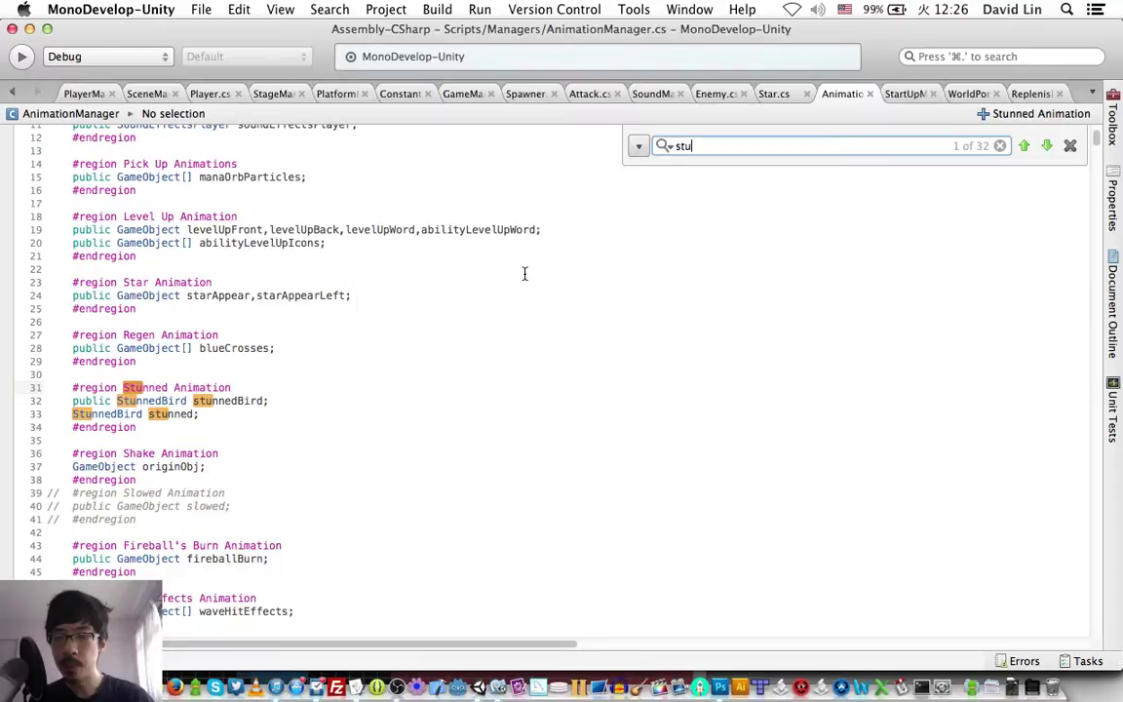
{"action": "type", "text": "nnedBird"}
{"action": "left_click", "coordinate": [1025, 154]}
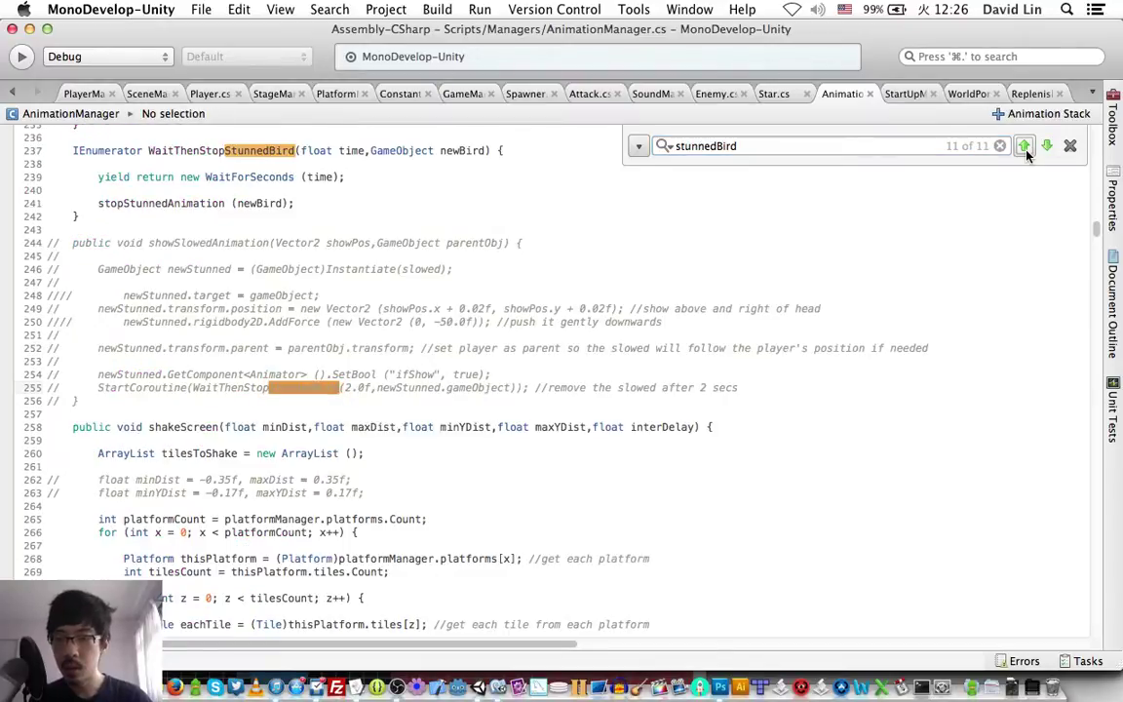
{"action": "left_click", "coordinate": [1025, 154]}
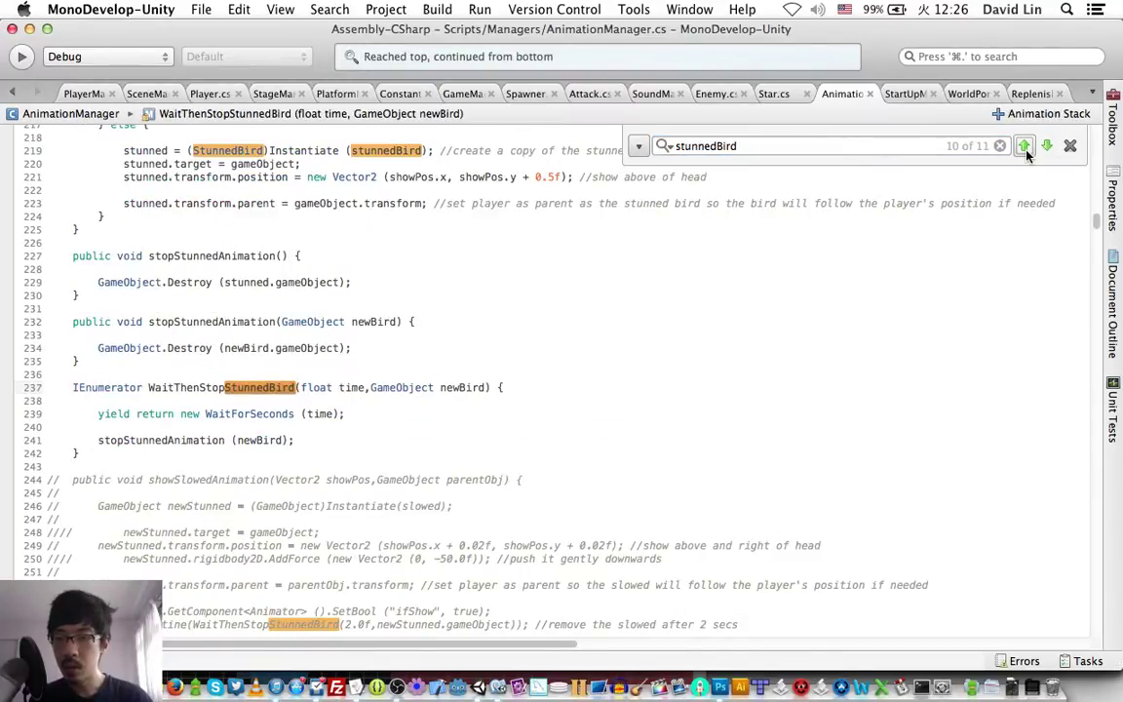
{"action": "left_click", "coordinate": [1025, 154]}
{"action": "key", "text": "Escape"}
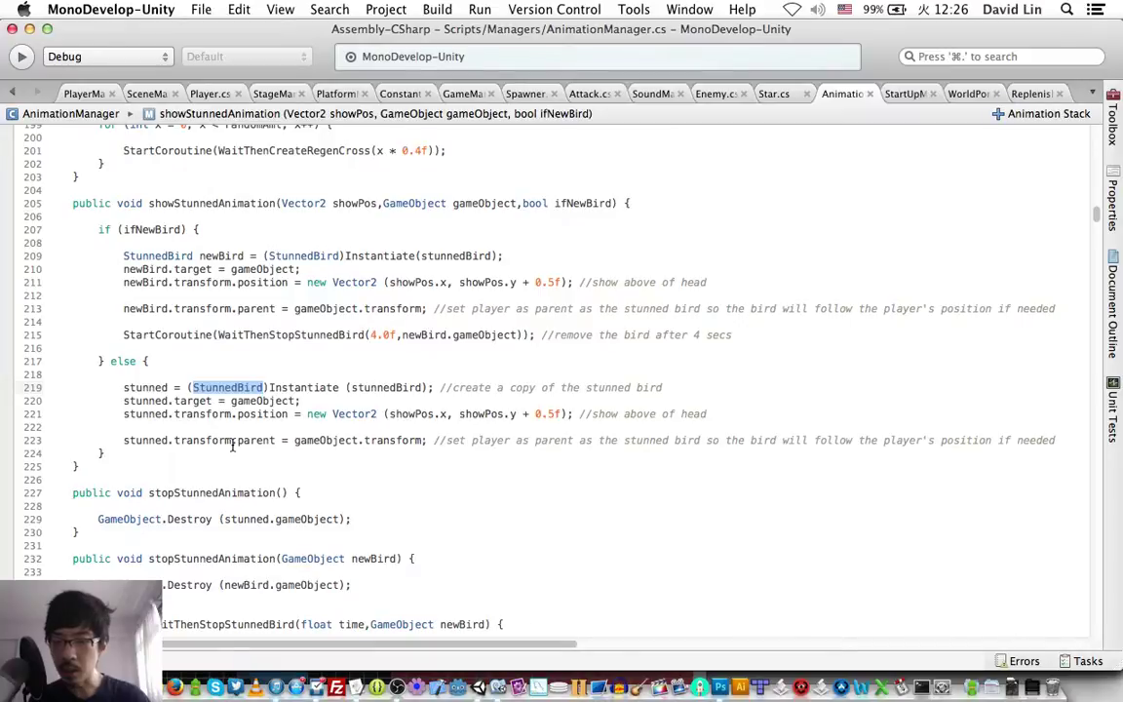
Review the showStunnedAnimation code, then search the project for 'stunnedbi'.
{"action": "scroll", "coordinate": [232, 446], "scroll_direction": "down", "scroll_amount": 3}
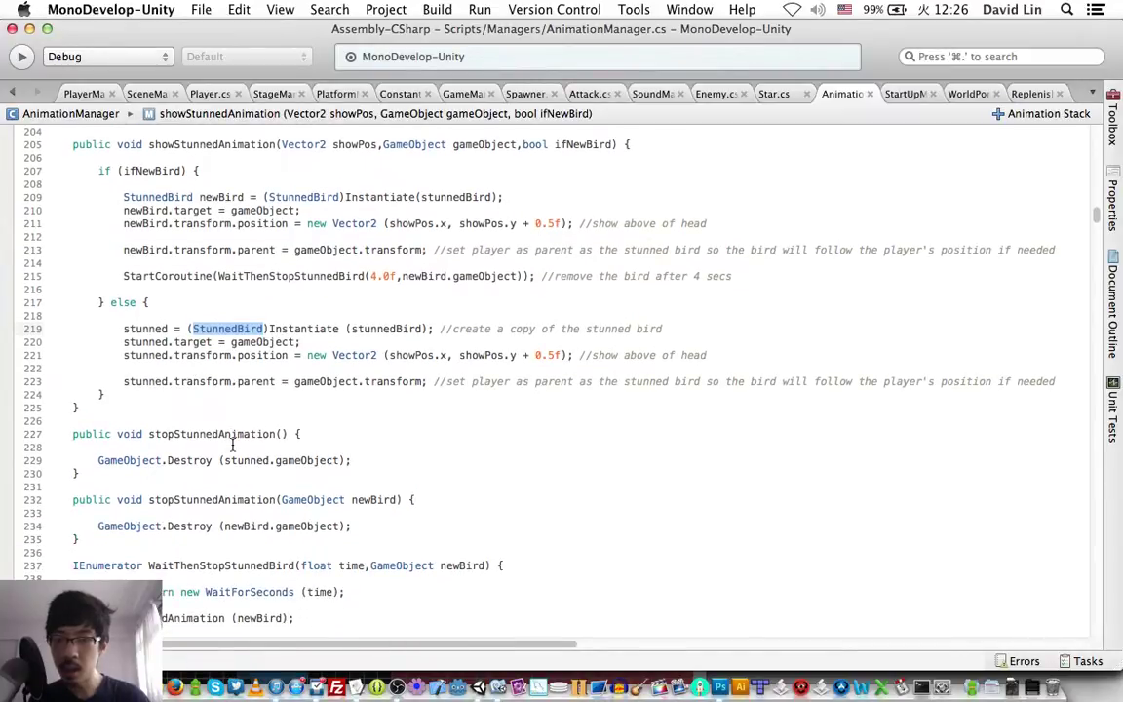
{"action": "scroll", "coordinate": [232, 445], "scroll_direction": "up", "scroll_amount": 1}
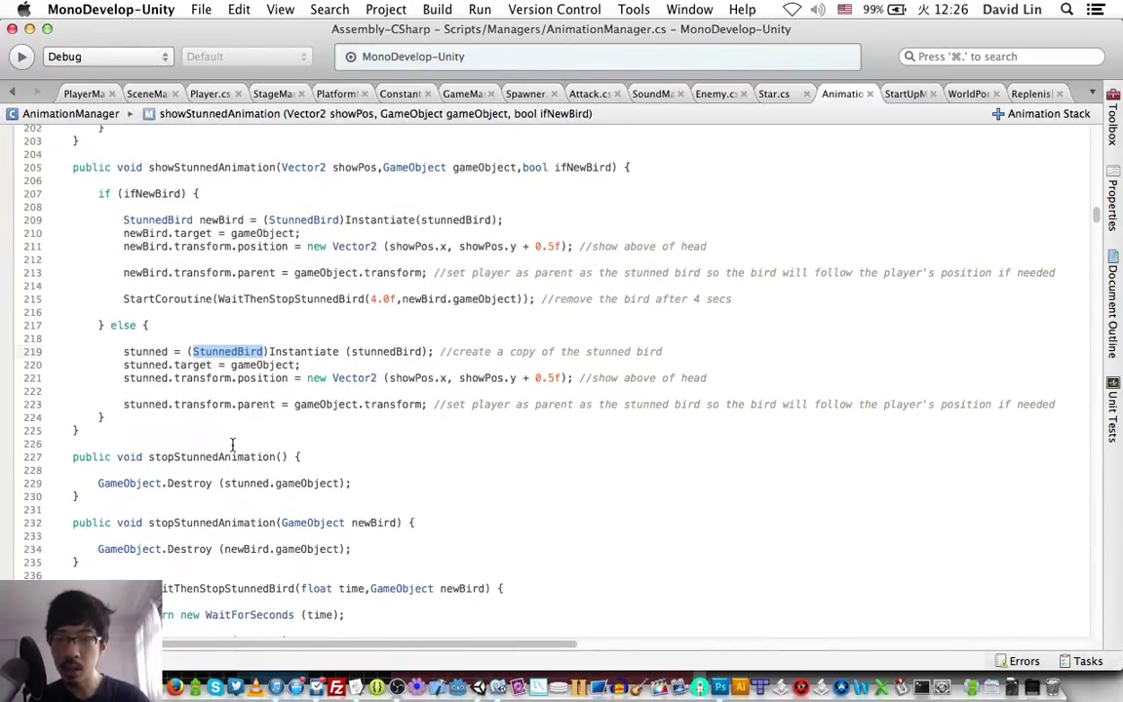
{"action": "scroll", "coordinate": [231, 445], "scroll_direction": "up", "scroll_amount": 5}
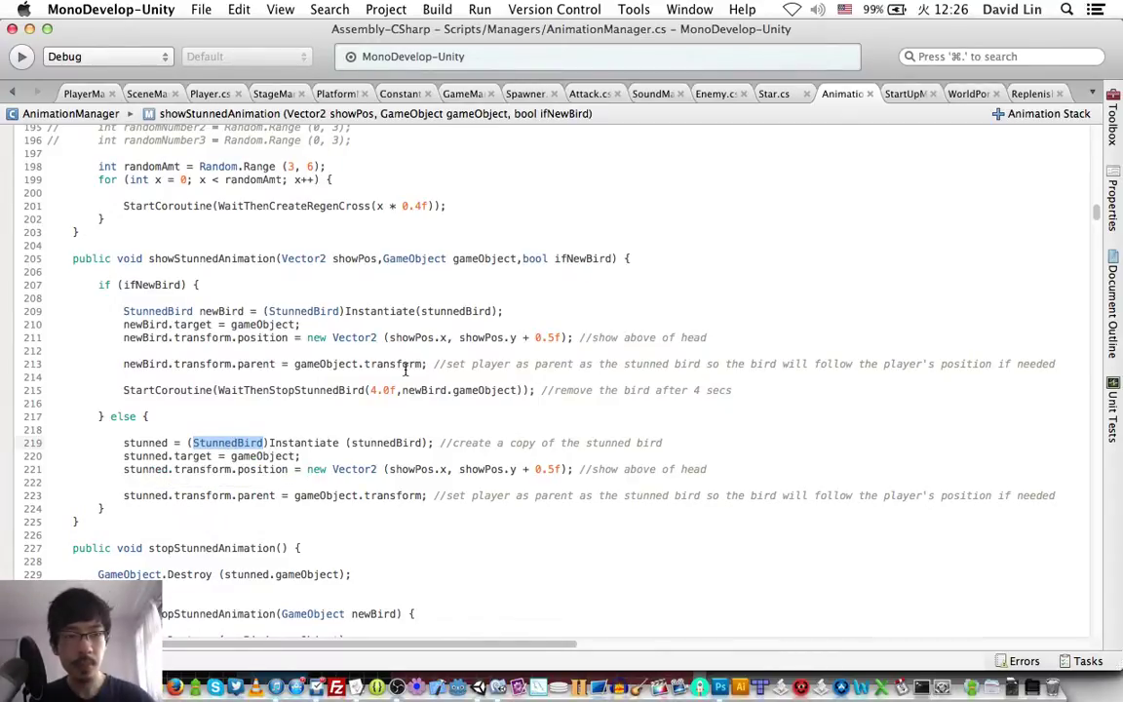
{"action": "type", "text": "stu"}
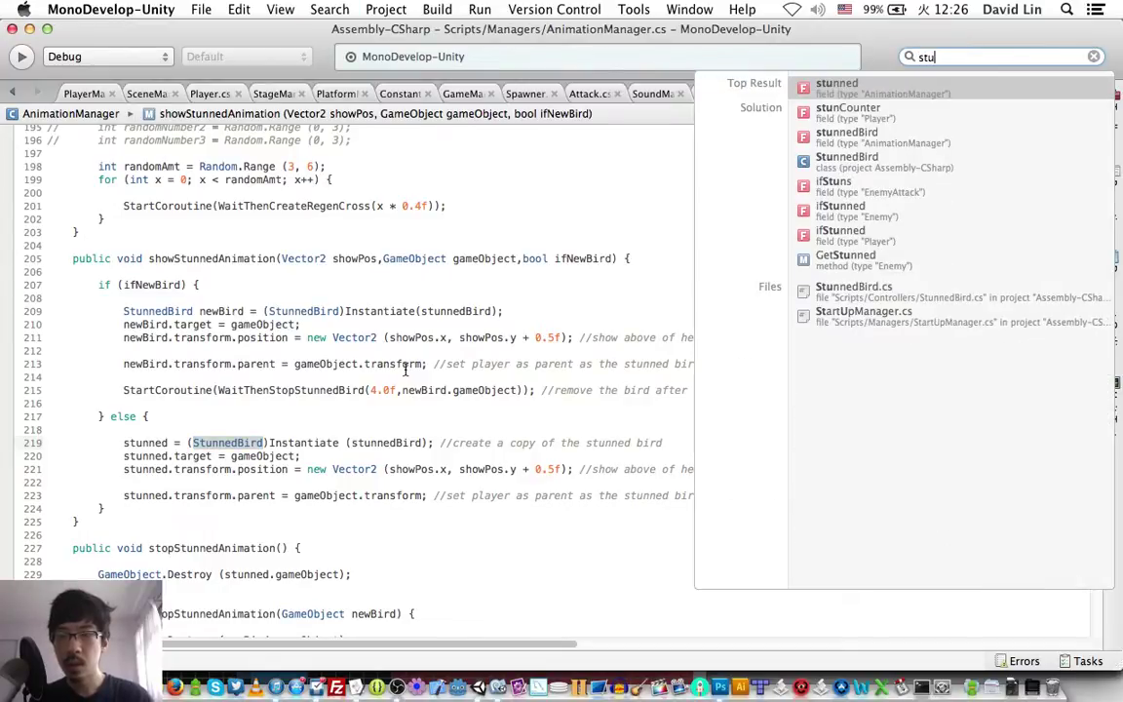
{"action": "type", "text": "nnedbi"}
Open StunnedBird.cs and select Update lines 27–29 that turn and move the bird toward its target.
{"action": "key", "text": "Return"}
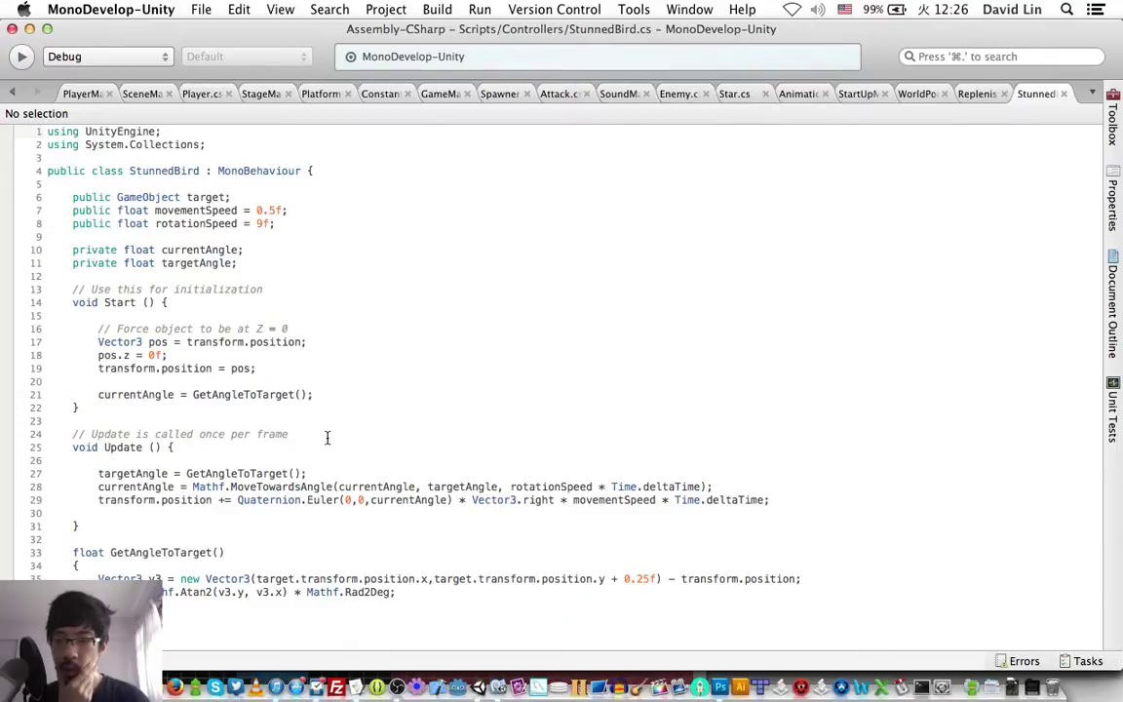
{"action": "left_click", "coordinate": [282, 472]}
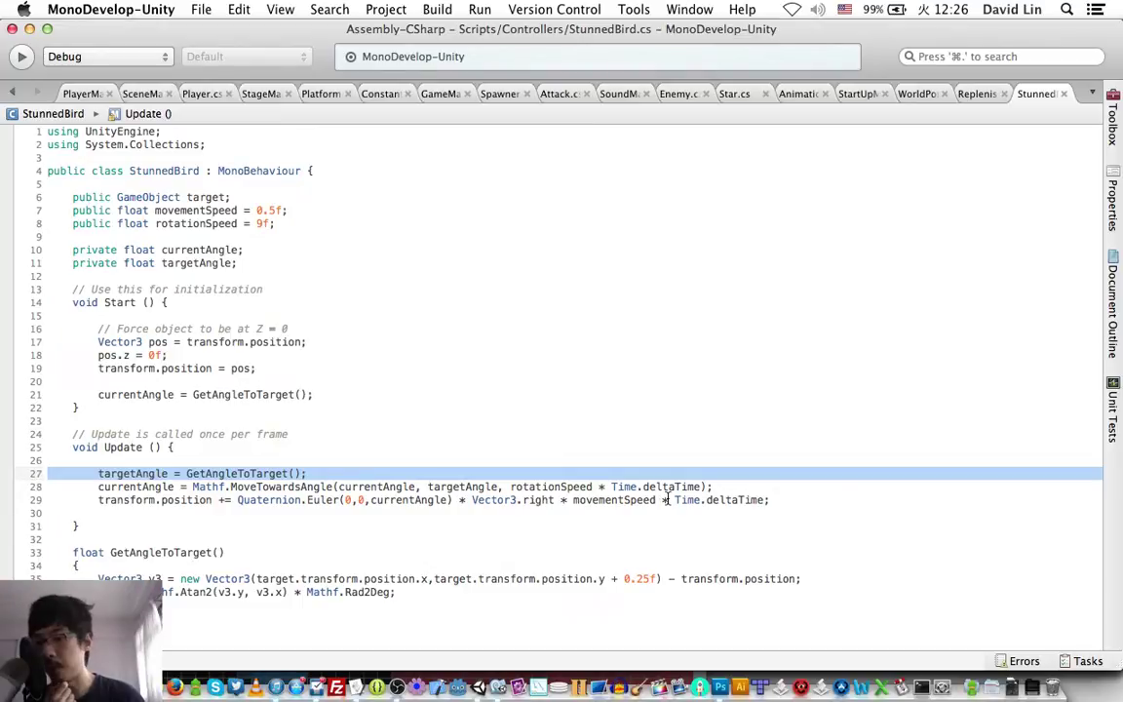
{"action": "left_click", "coordinate": [805, 502], "text": "shift"}
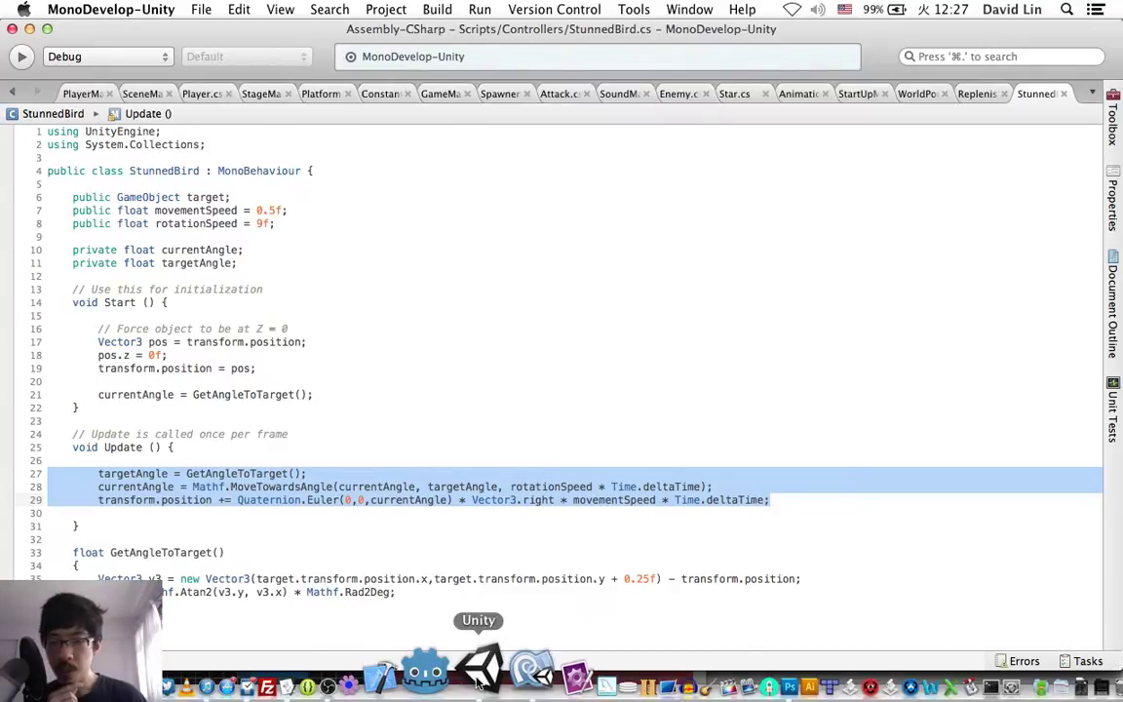
Play Starsss in Unity, pass the title screen and start level 1 as RO.
{"action": "left_click", "coordinate": [479, 682]}
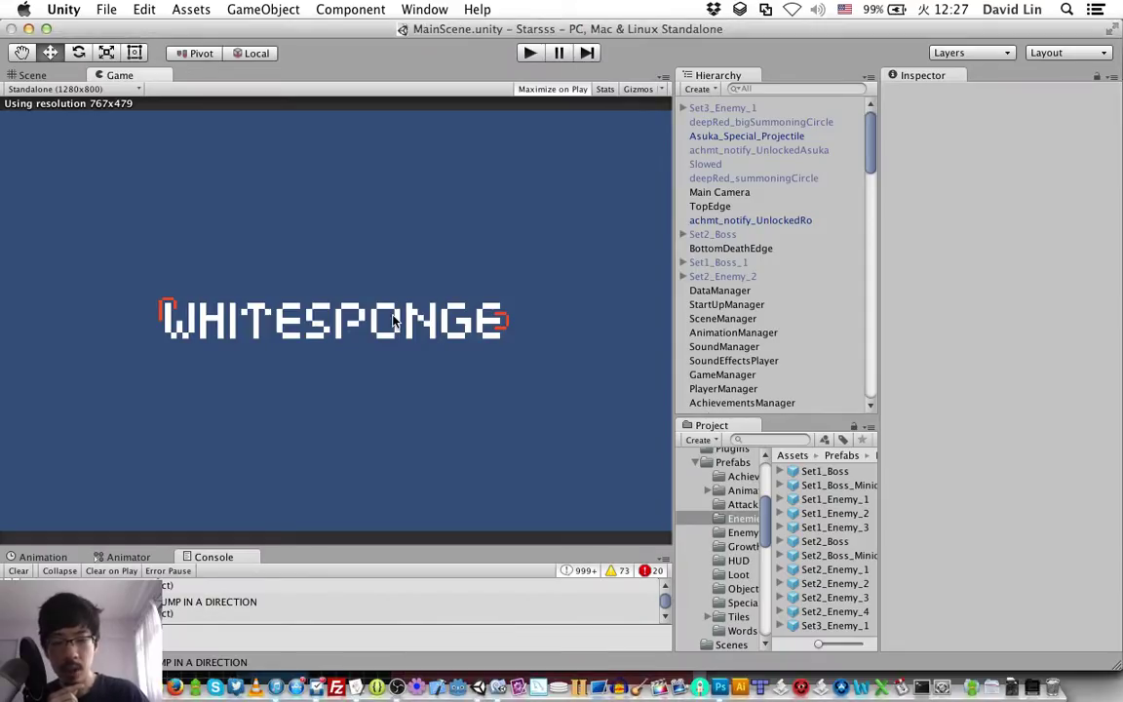
{"action": "key", "text": "super+p"}
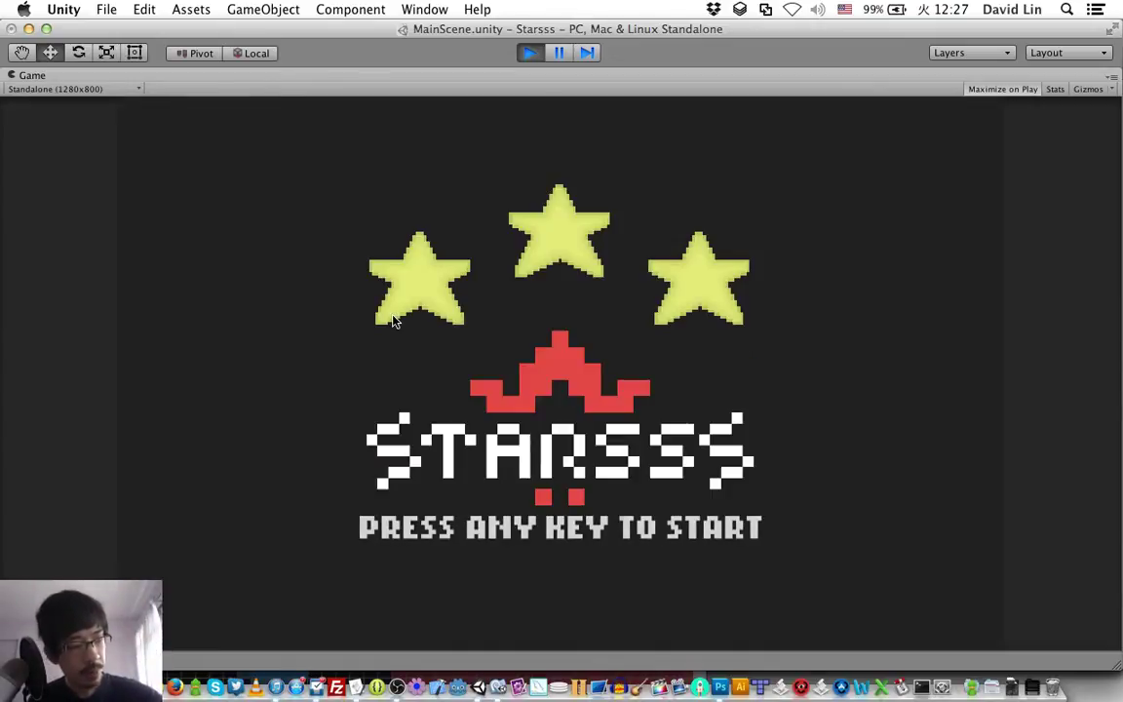
{"action": "key", "text": "Return"}
{"action": "key", "text": "Right"}
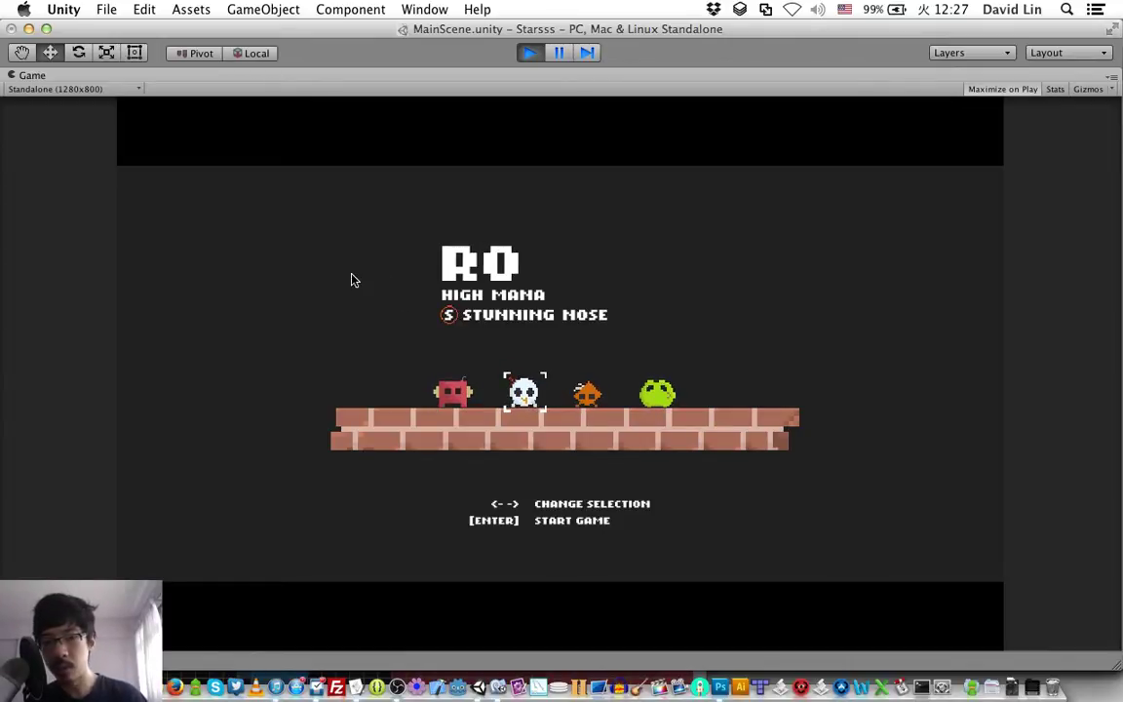
{"action": "key", "text": "Return"}
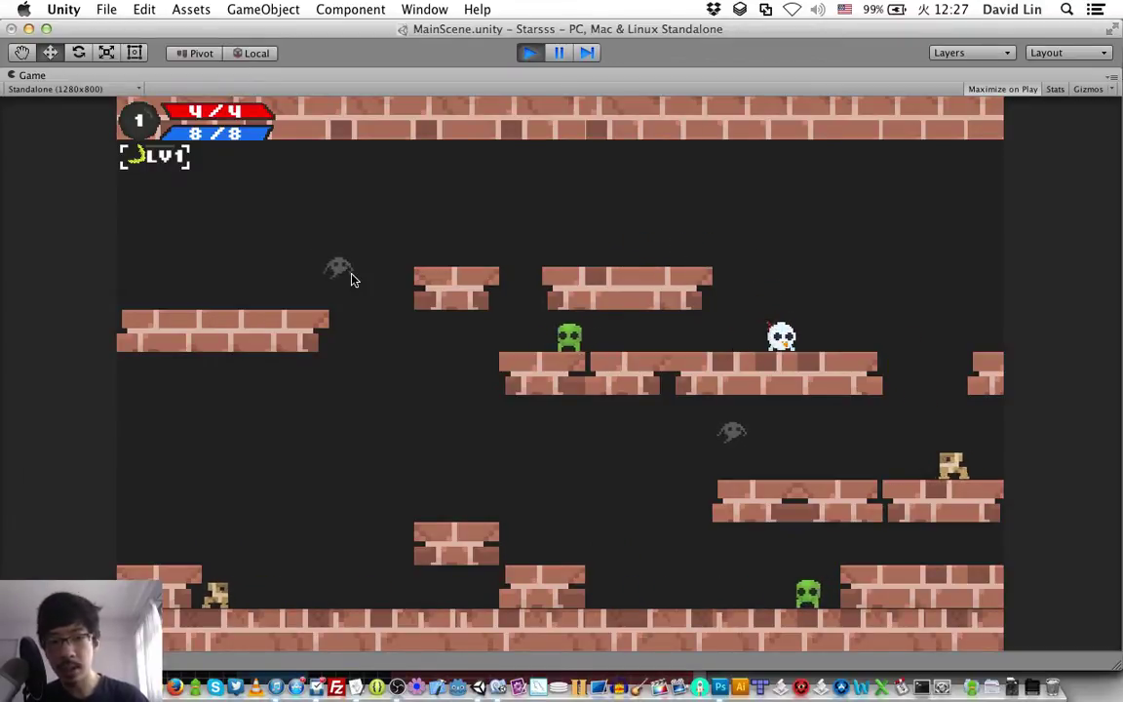
Shoot projectiles at the tan enemy and the ghost while moving along the platform.
{"action": "key", "text": "x"}
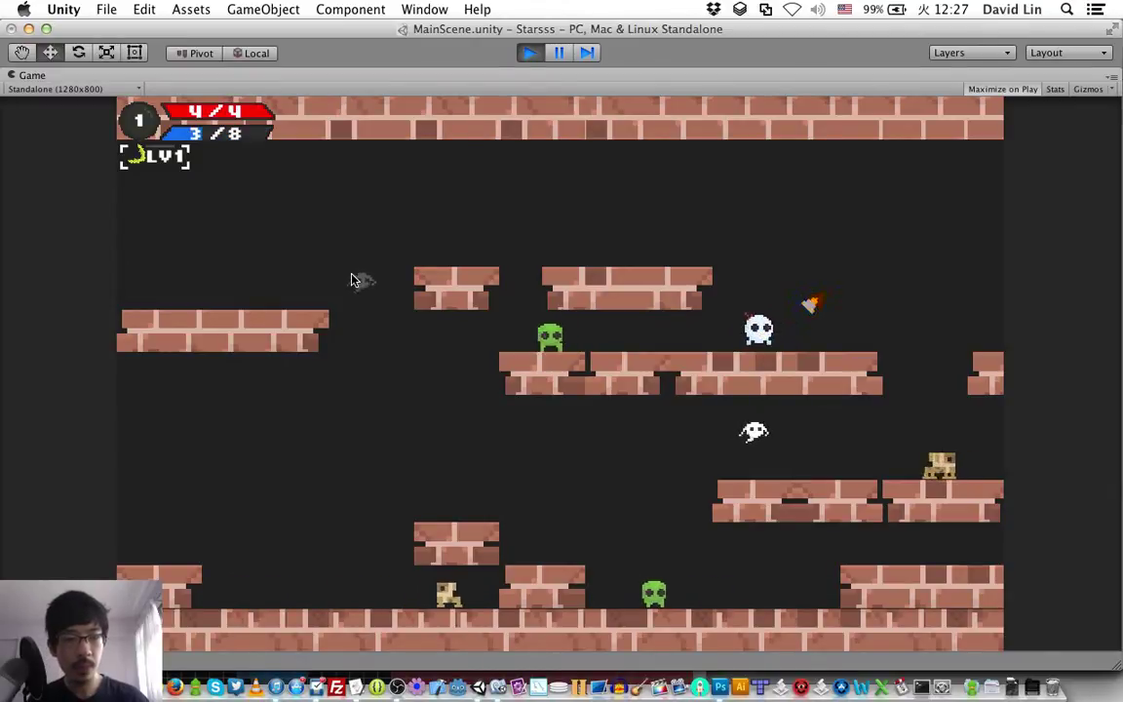
{"action": "key", "text": "Left"}
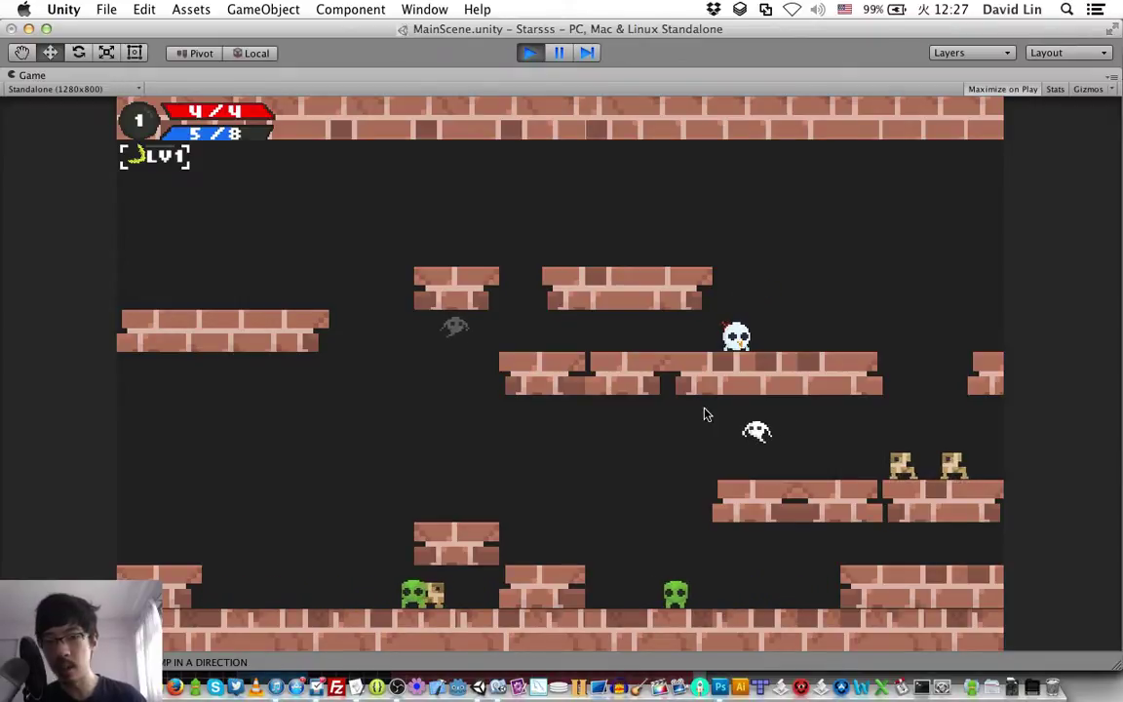
{"action": "key", "text": "x"}
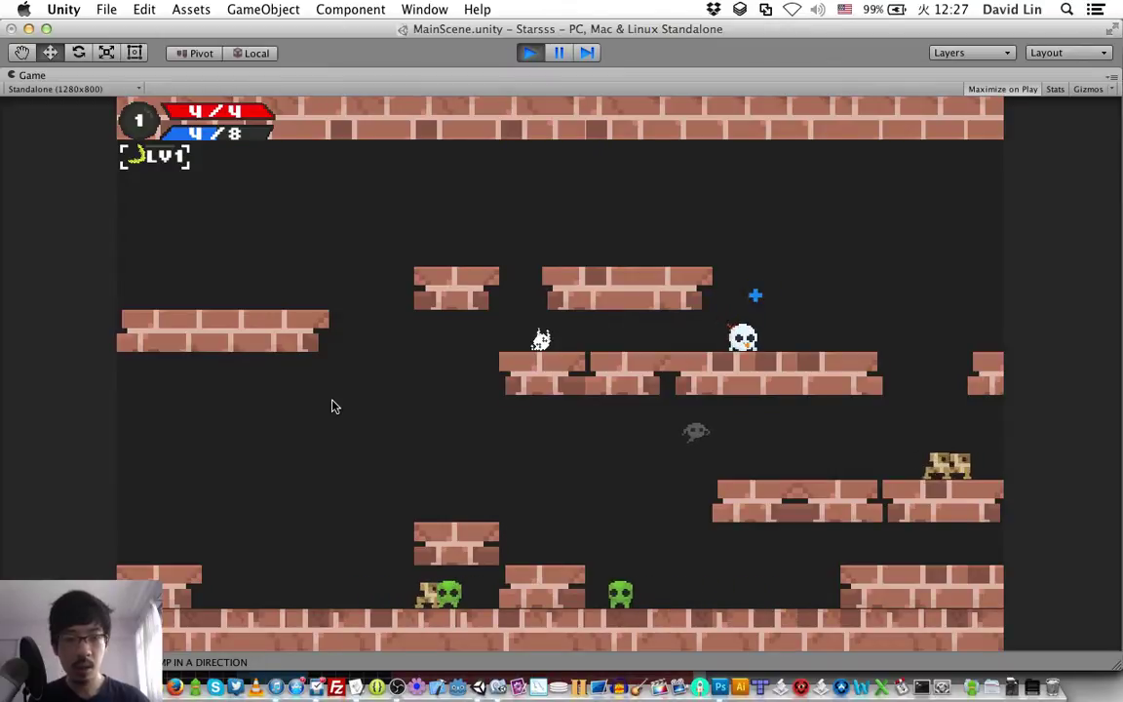
{"action": "key", "text": "Right"}
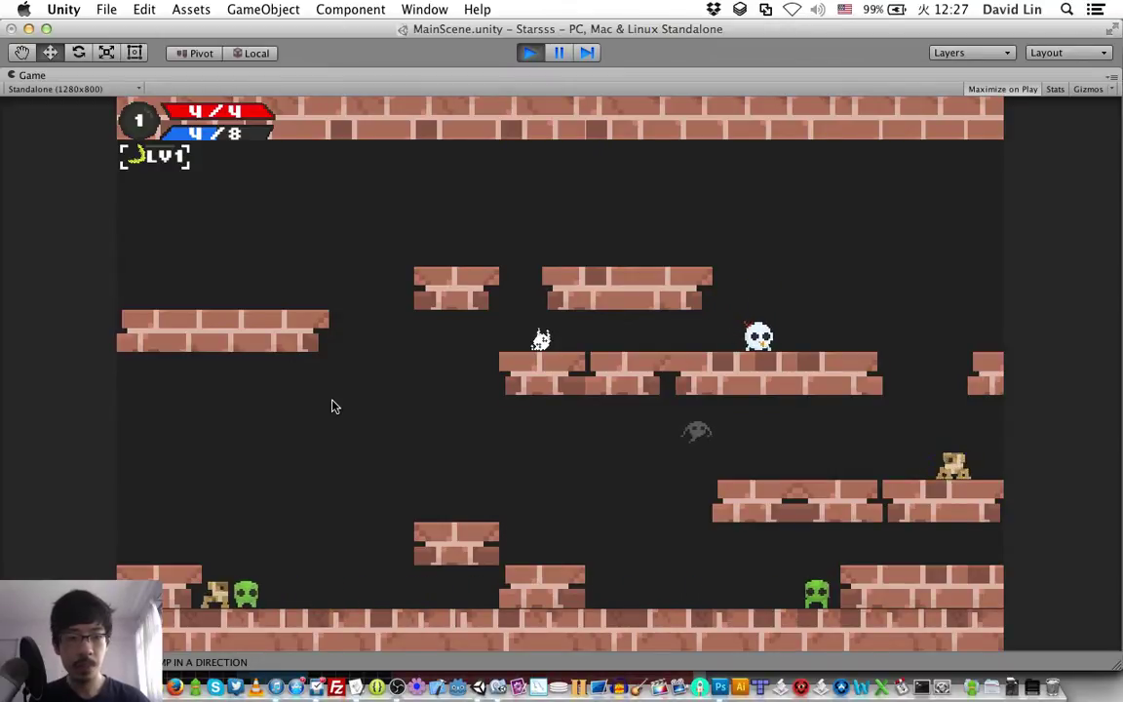
{"action": "key", "text": "Left"}
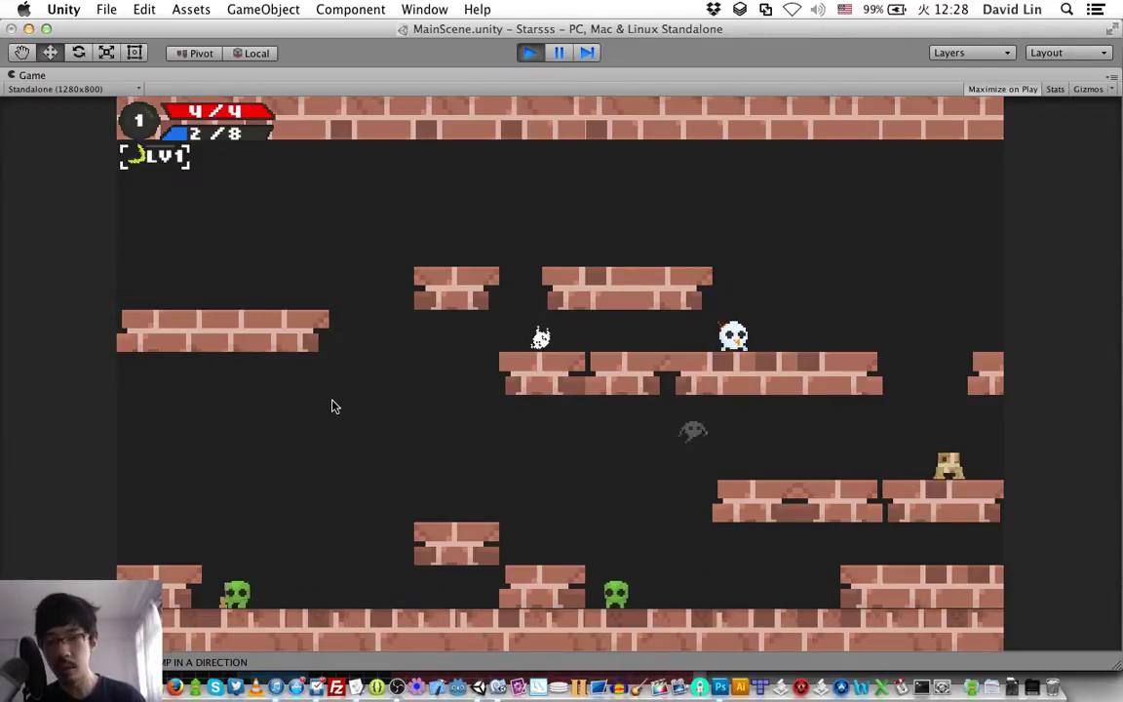
{"action": "key", "text": "Right"}
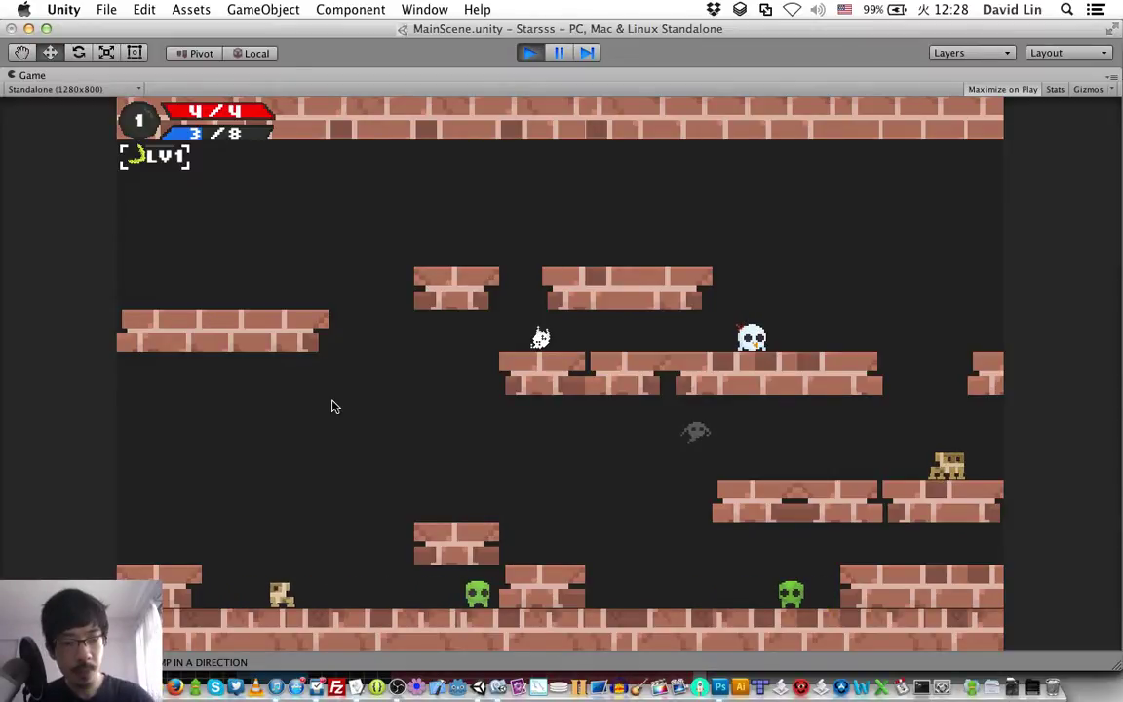
{"action": "key", "text": "Right"}
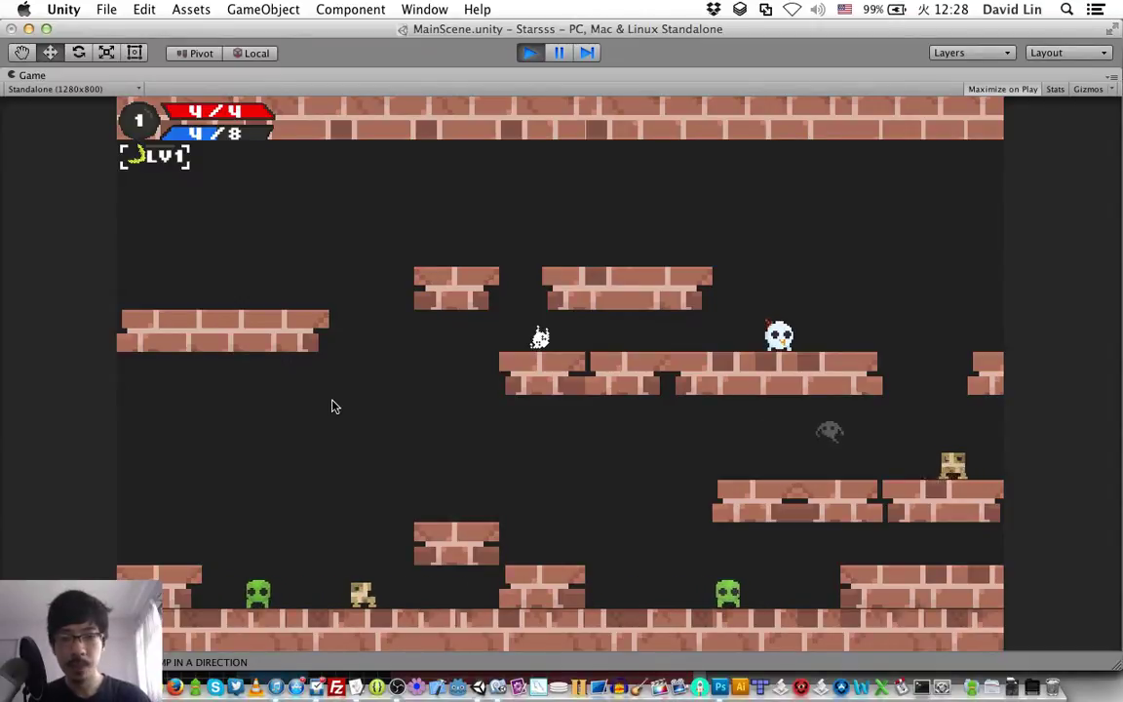
{"action": "key", "text": "Left"}
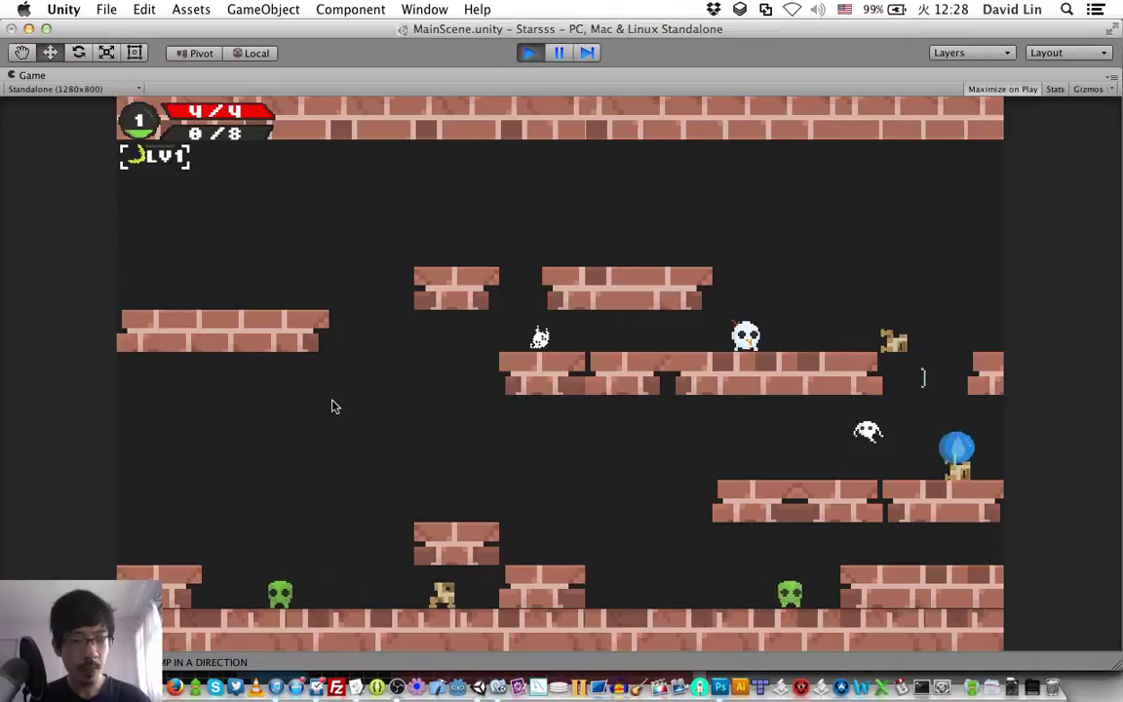
Run right toward the crate, drop down to collect the blue mana drop, and jump back up.
{"action": "key", "text": "Right"}
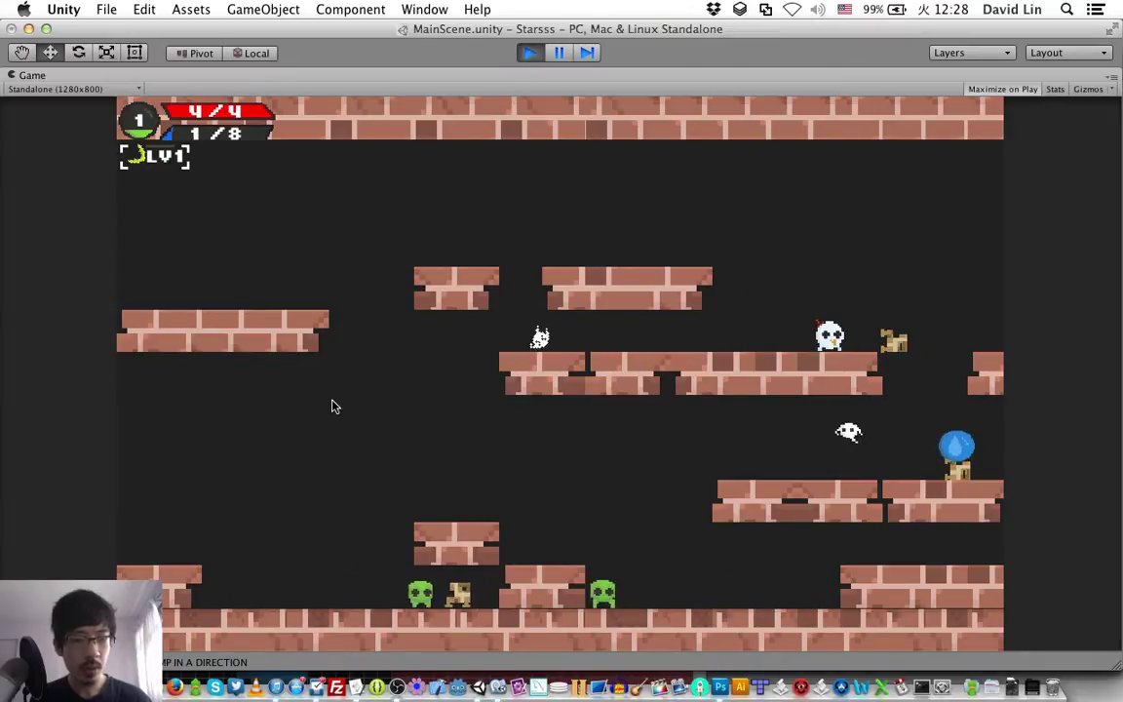
{"action": "key", "text": "Right"}
{"action": "key", "text": "Right"}
{"action": "key", "text": "Left"}
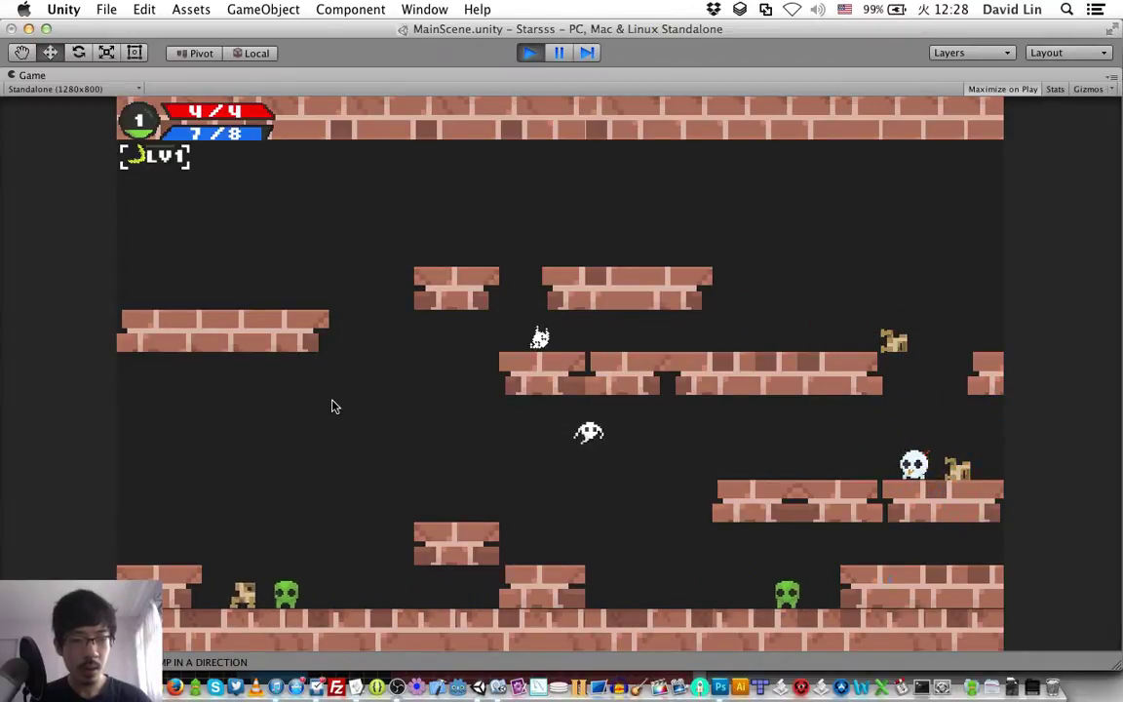
{"action": "key", "text": "Left"}
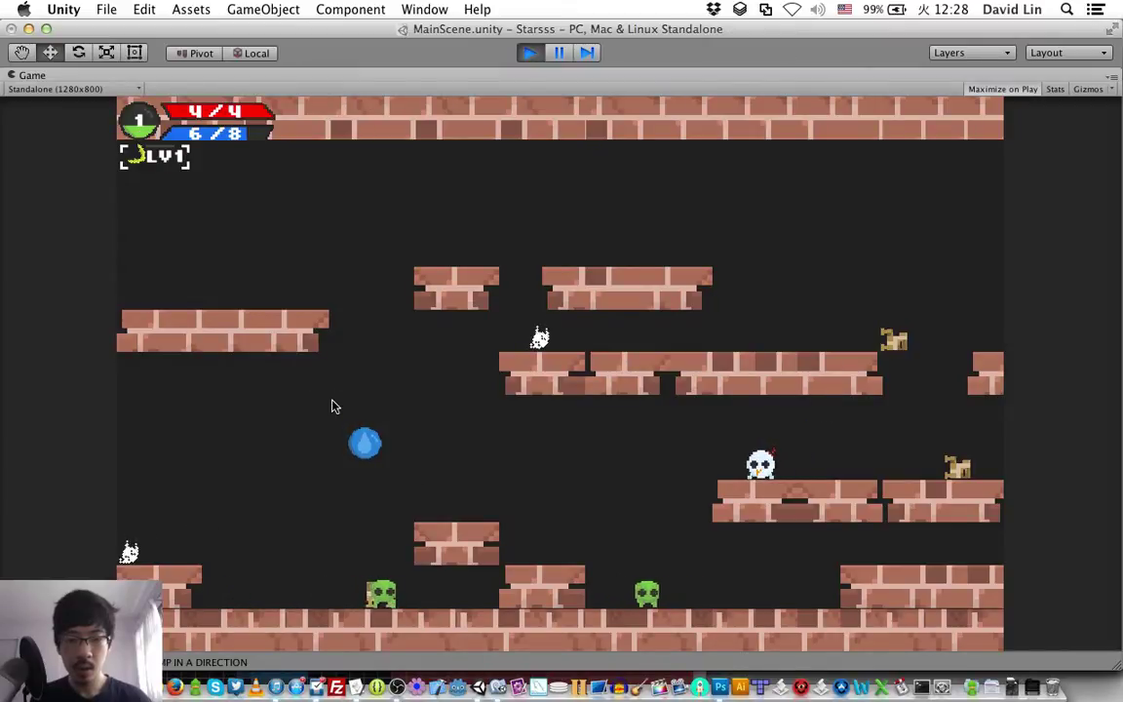
{"action": "key", "text": "Left"}
{"action": "key", "text": "Up"}
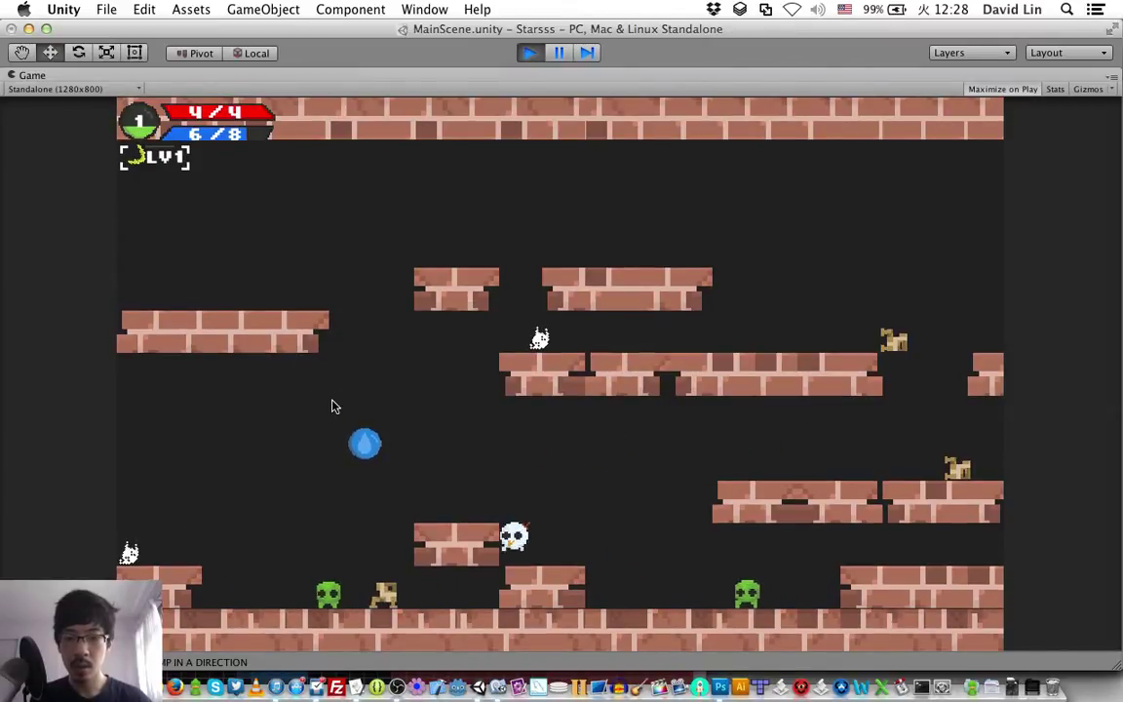
{"action": "key", "text": "Right"}
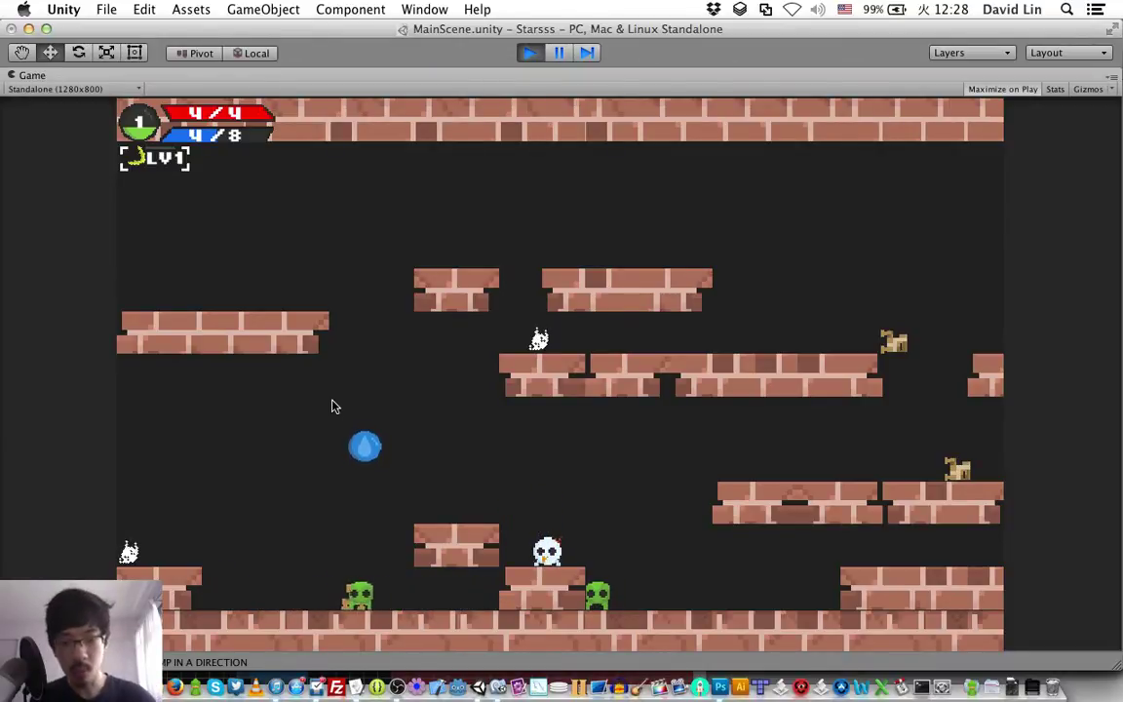
Jump onto the left platform, fire left, and cast a spell that launches the green enemy.
{"action": "left_click", "coordinate": [331, 406]}
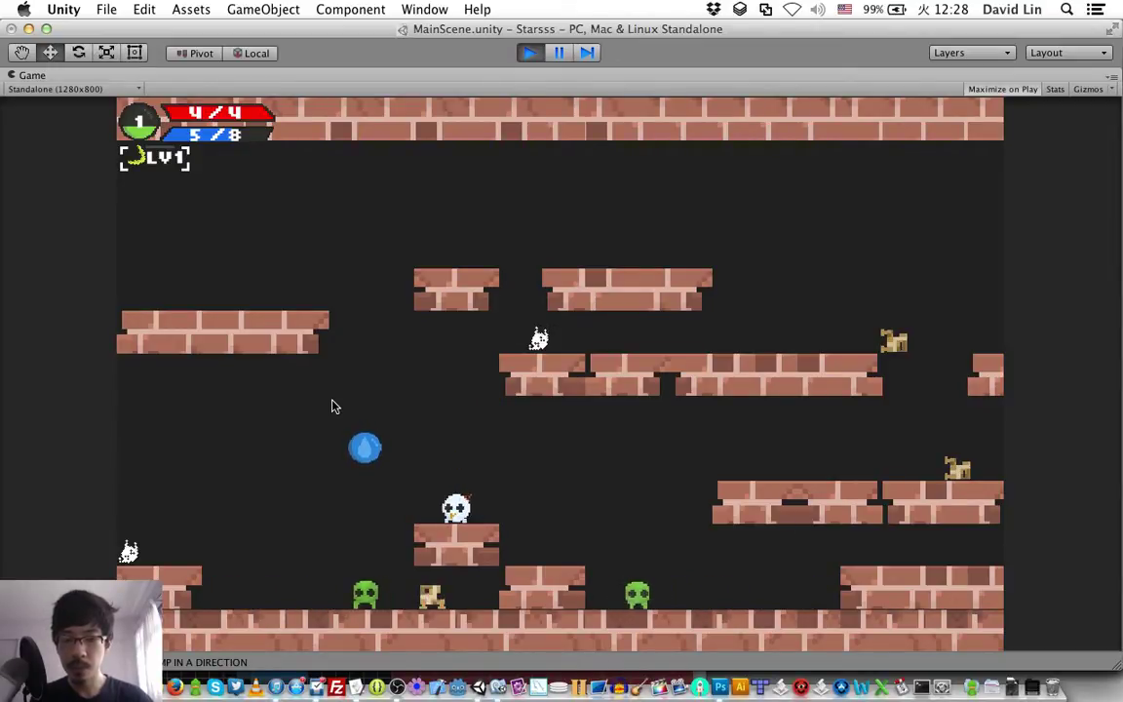
{"action": "key", "text": "space"}
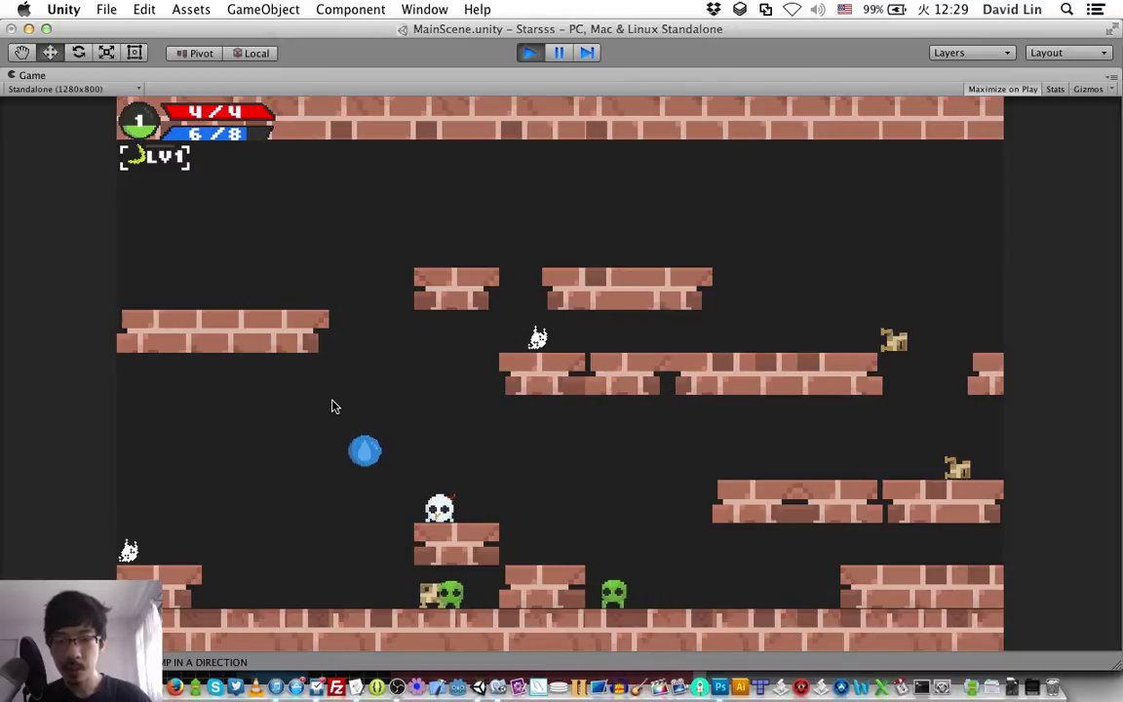
{"action": "key", "text": "Right"}
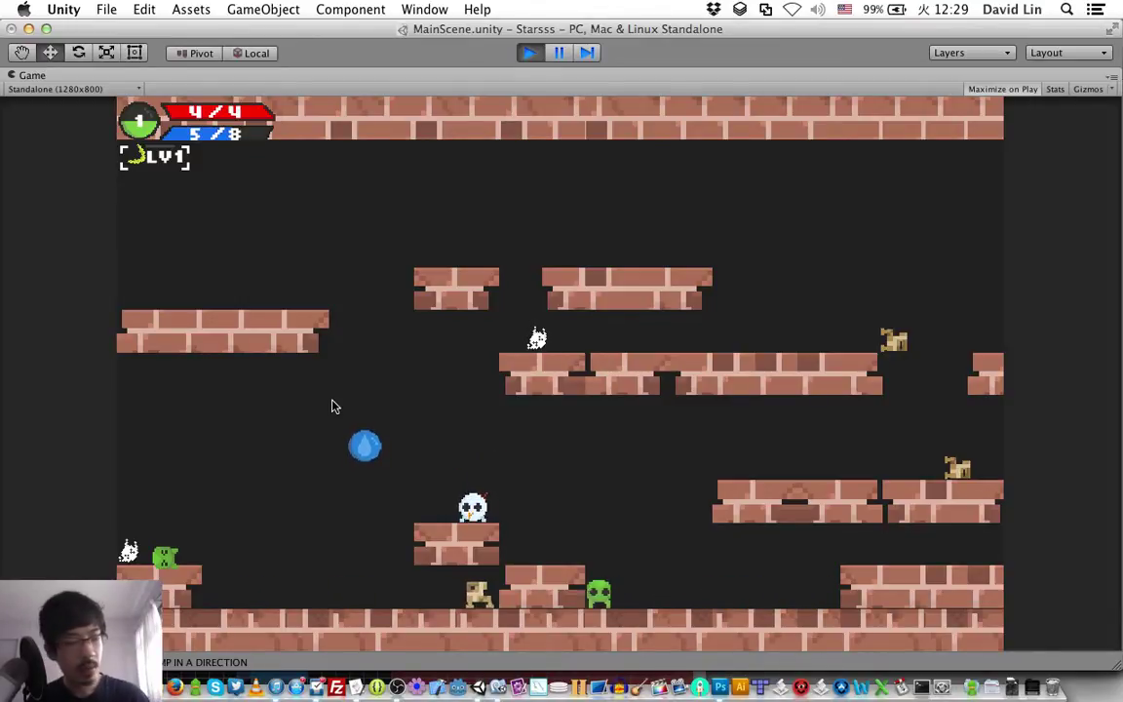
Jump left onto the lower middle platform and cast a spell to burn an enemy.
{"action": "key", "text": "Left"}
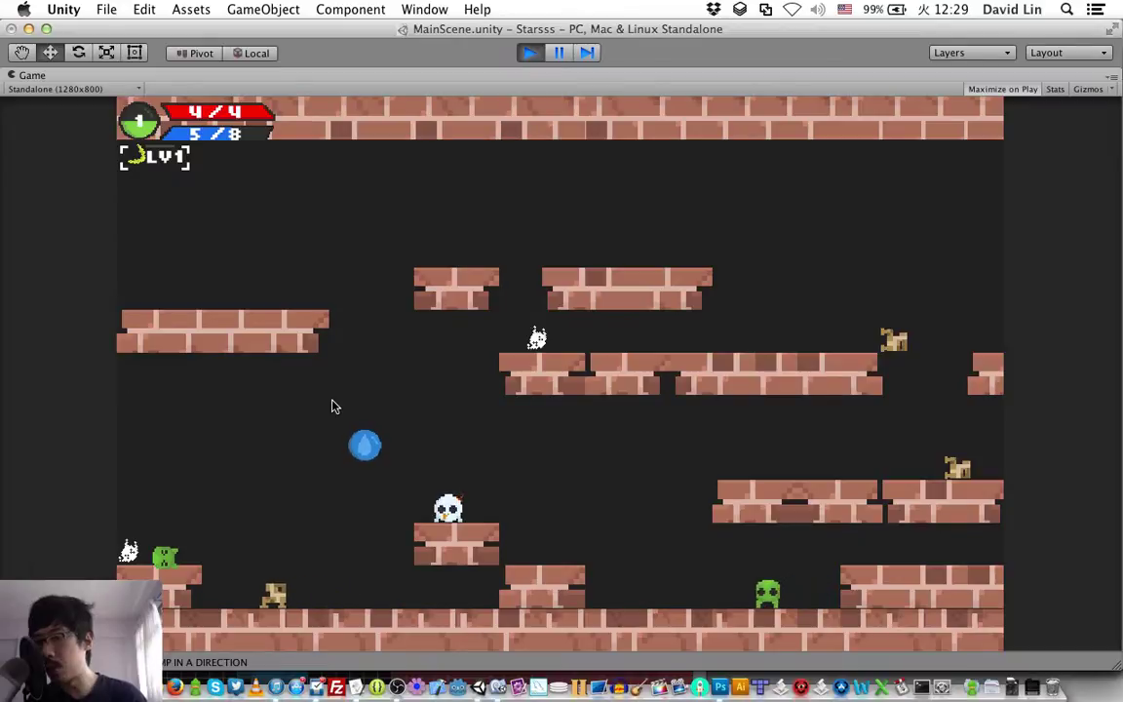
{"action": "key", "text": "Left"}
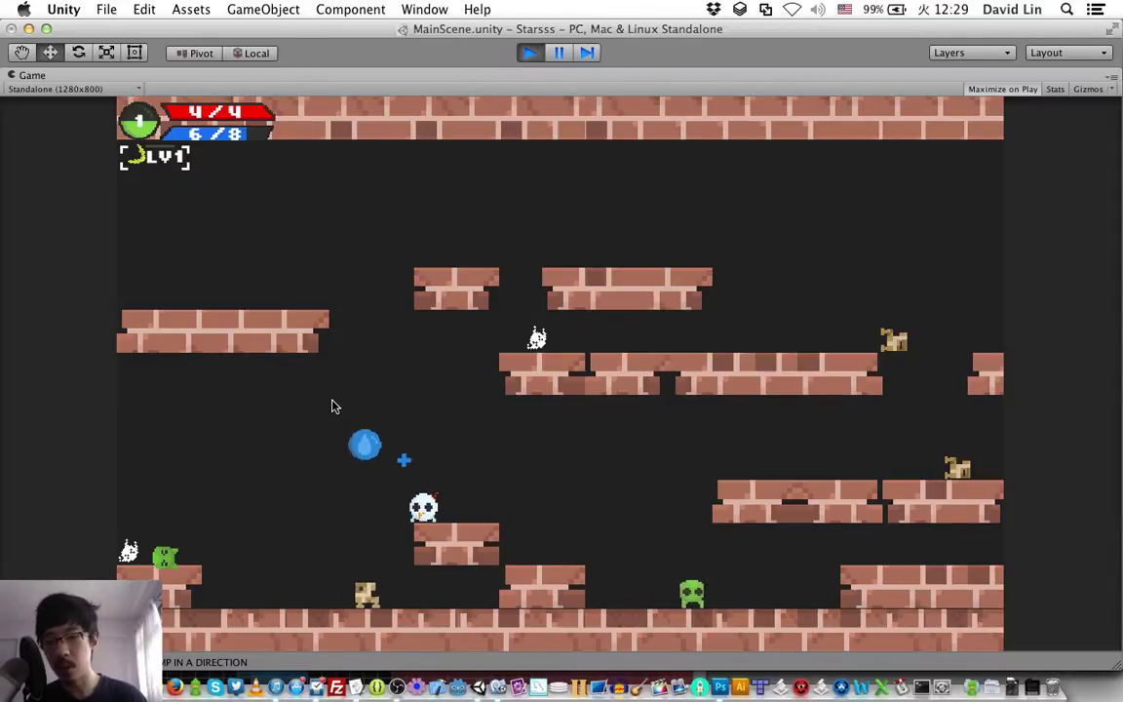
{"action": "key", "text": "Up"}
{"action": "key", "text": "Right"}
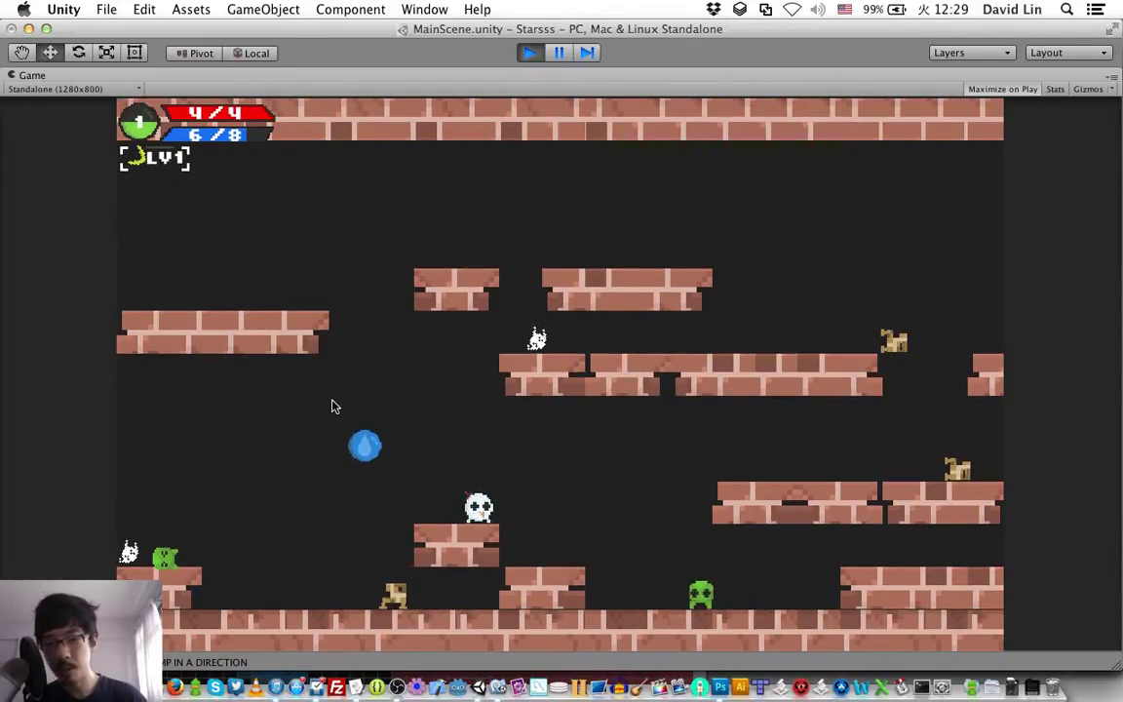
{"action": "key", "text": "Left"}
{"action": "key", "text": "space"}
{"action": "key", "text": "Right"}
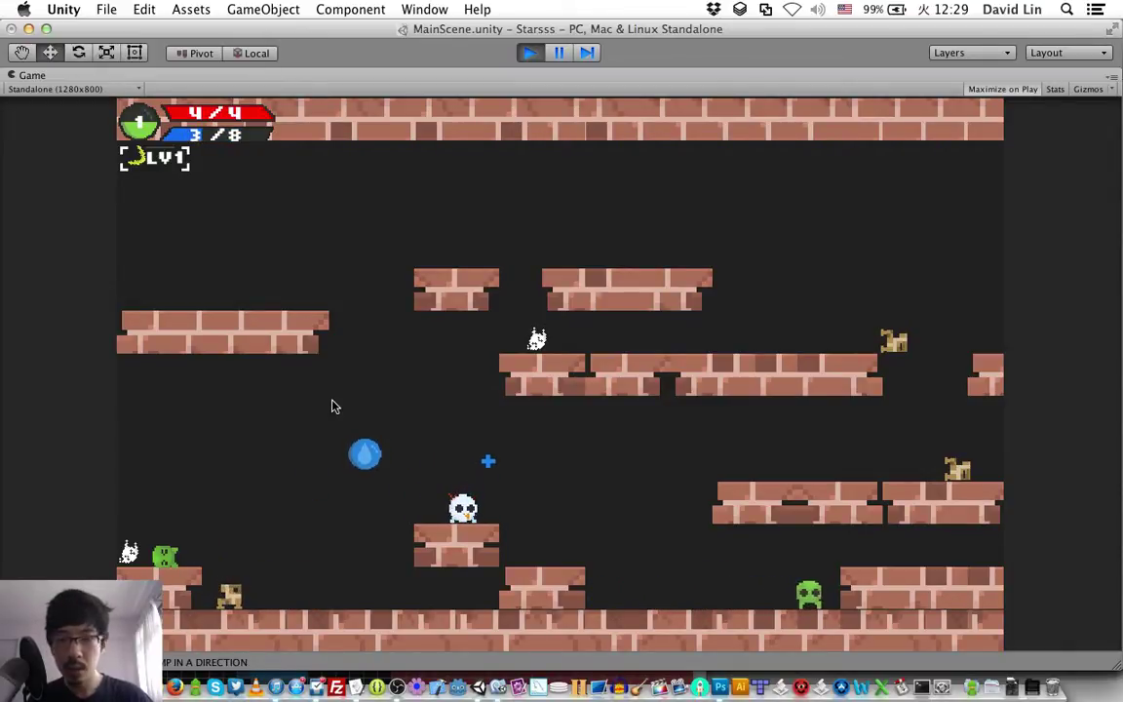
Jump up from the middle platform to collect the blue mana orb, then return to the ground.
{"action": "key", "text": "Right"}
{"action": "key", "text": "Up"}
{"action": "key", "text": "Left"}
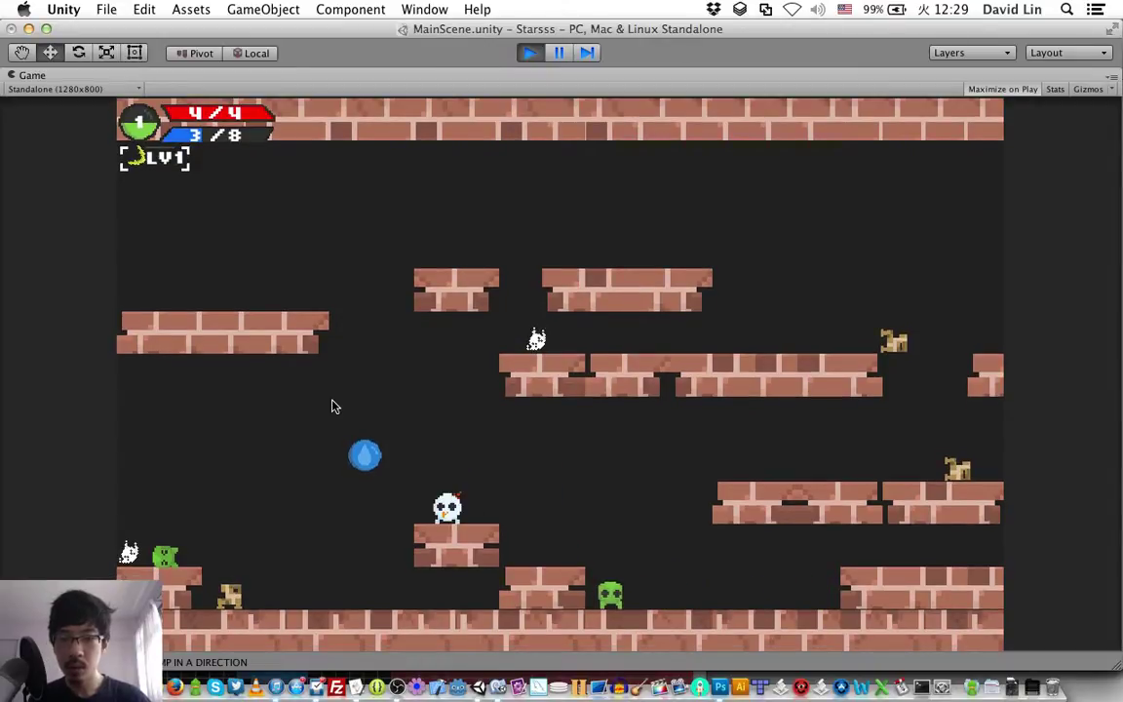
{"action": "key", "text": "Up"}
{"action": "key", "text": "Left"}
{"action": "key", "text": "Right"}
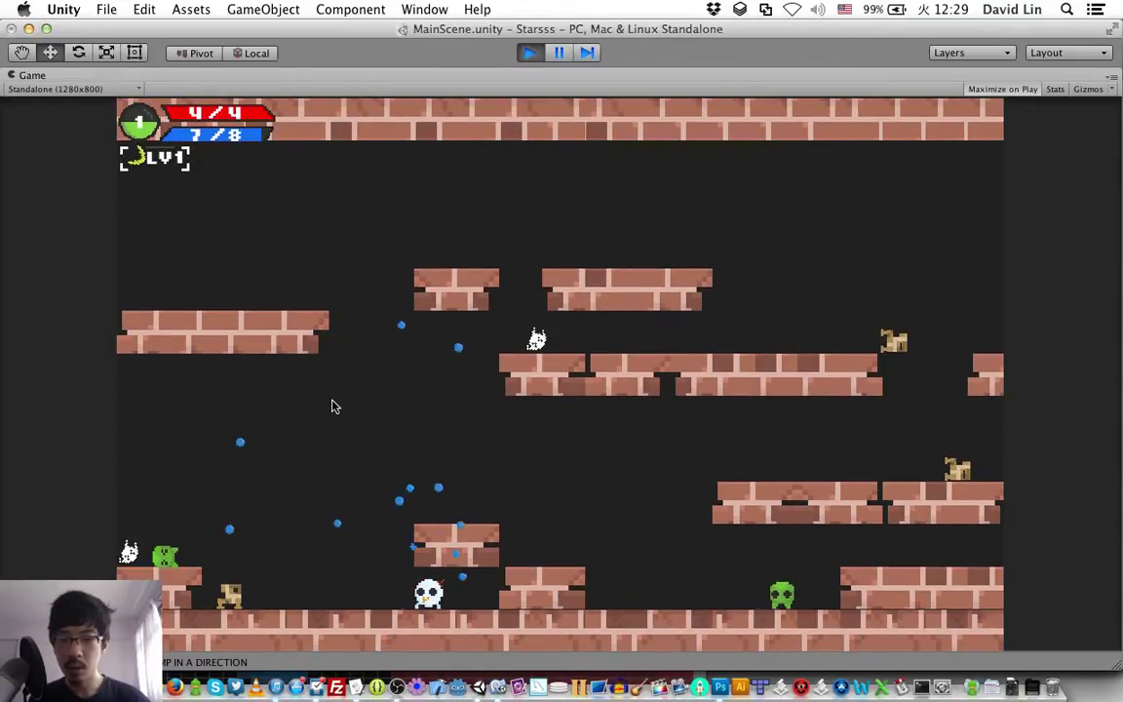
Jump onto the low platform and fire an orange bolt to the right.
{"action": "key", "text": "Up"}
{"action": "key", "text": "Right"}
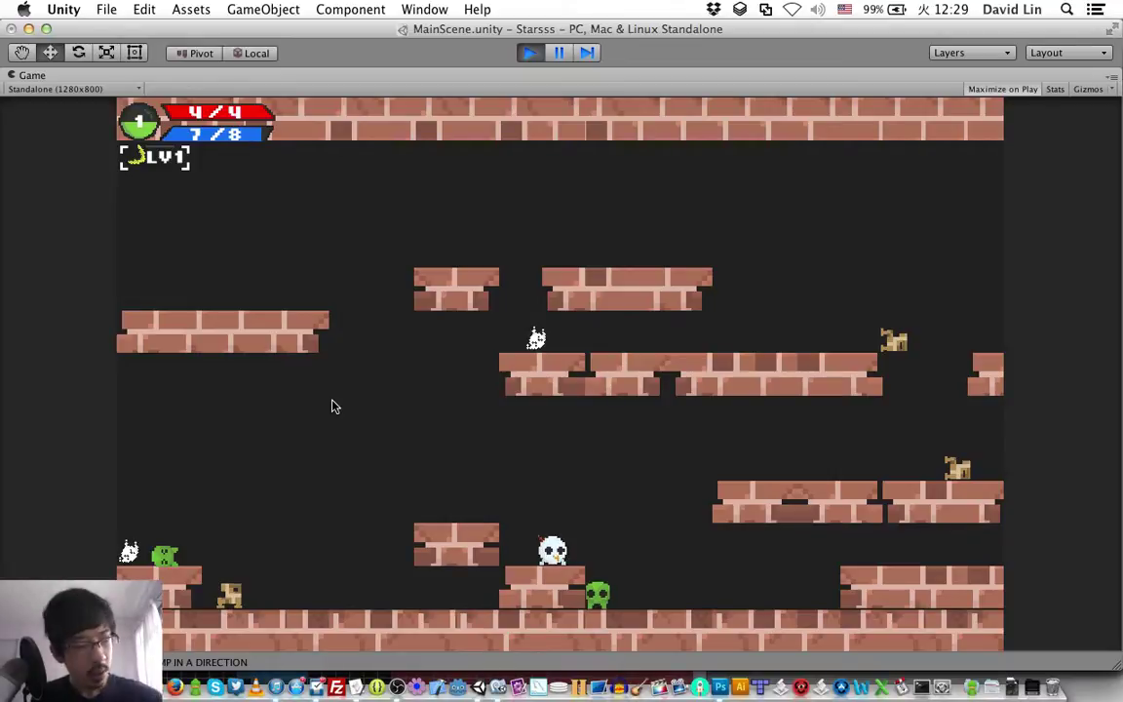
{"action": "key", "text": "Up"}
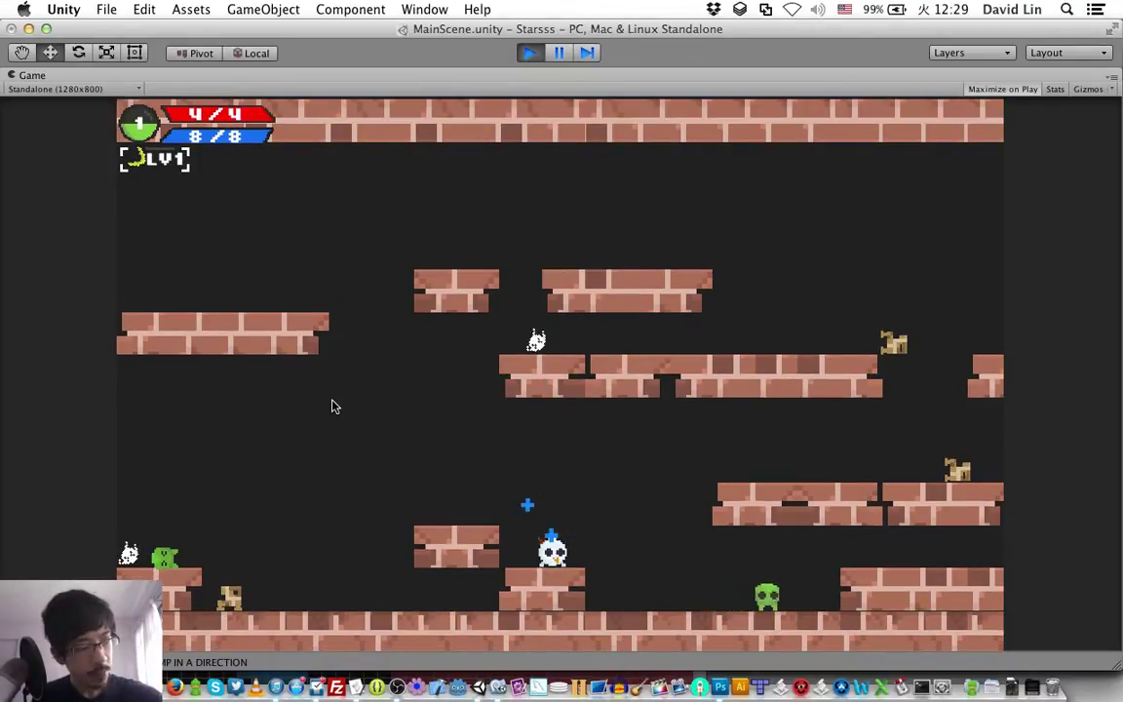
{"action": "key", "text": "Up"}
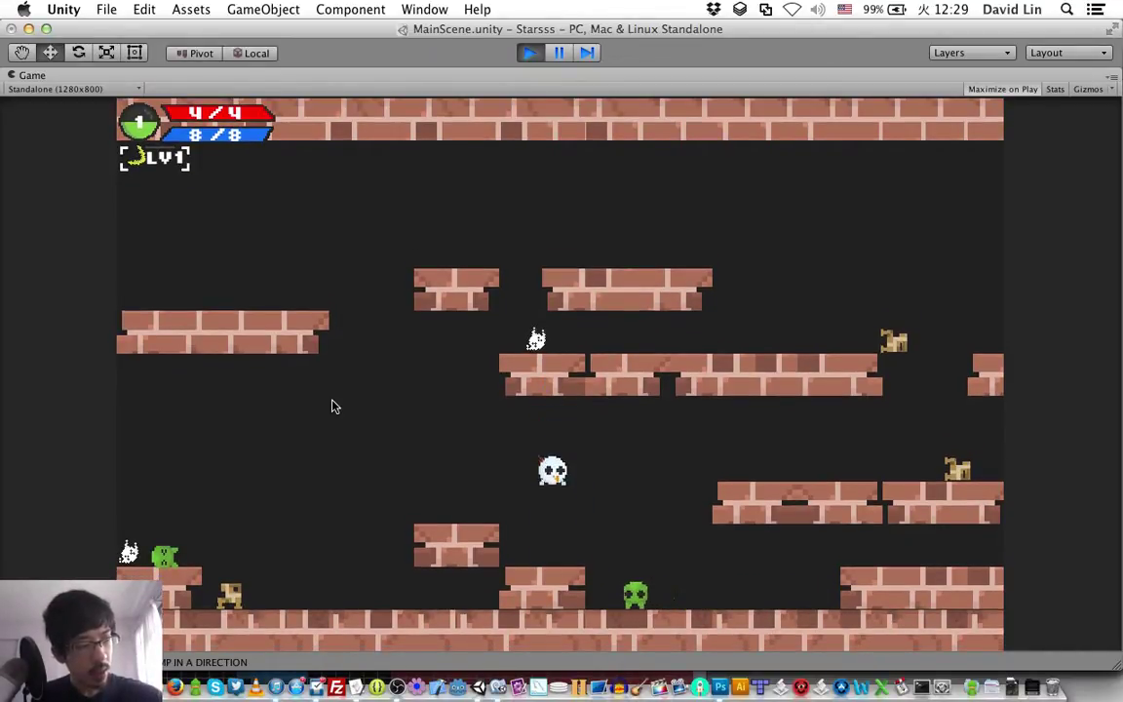
{"action": "key", "text": "Up"}
{"action": "key", "text": "Left"}
{"action": "key", "text": "space"}
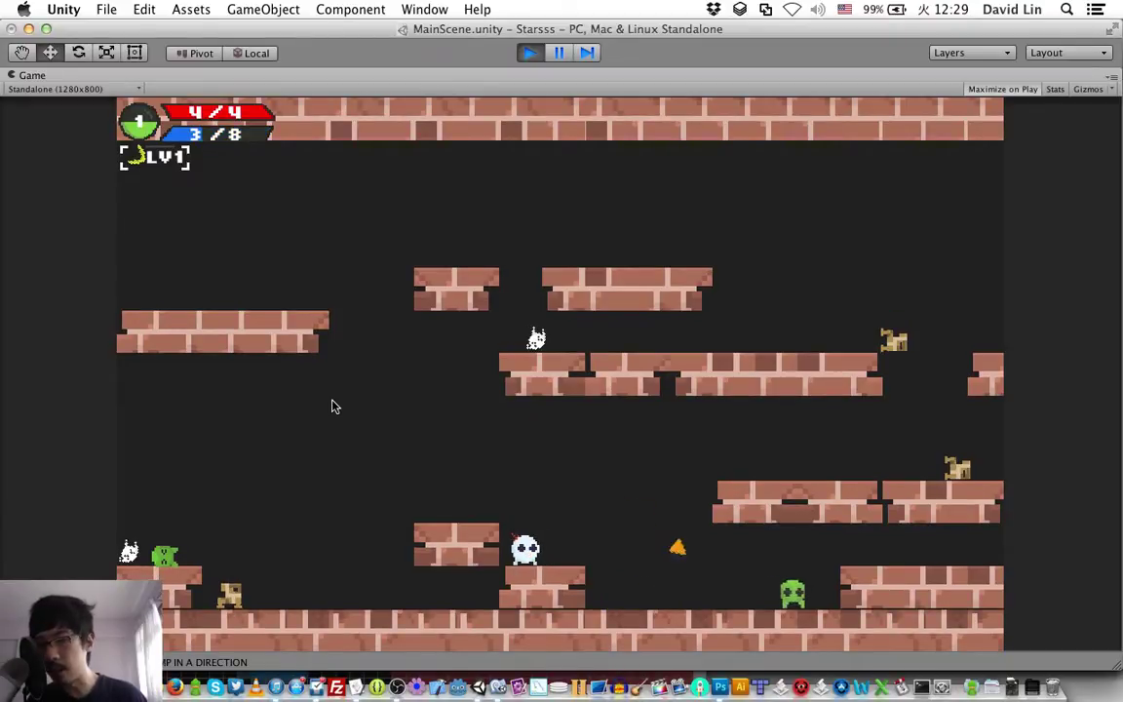
Hop between the brick and lower platforms while mana recharges.
{"action": "key", "text": "Right"}
{"action": "key", "text": "Up"}
{"action": "key", "text": "Left"}
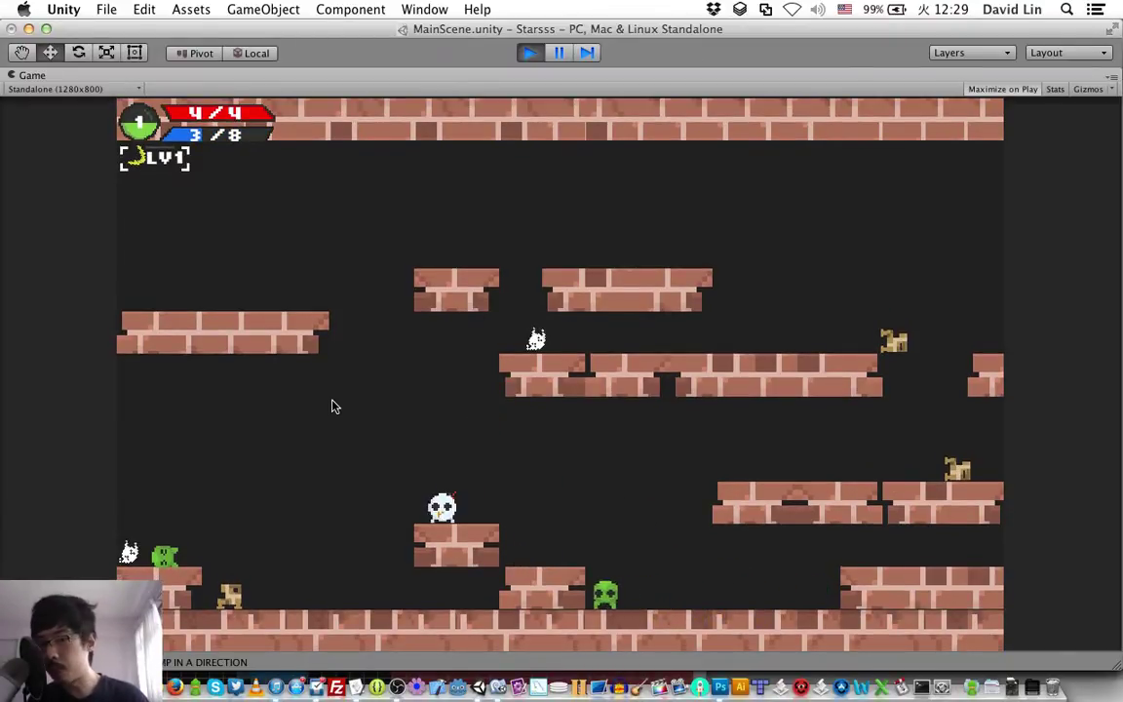
{"action": "key", "text": "Right"}
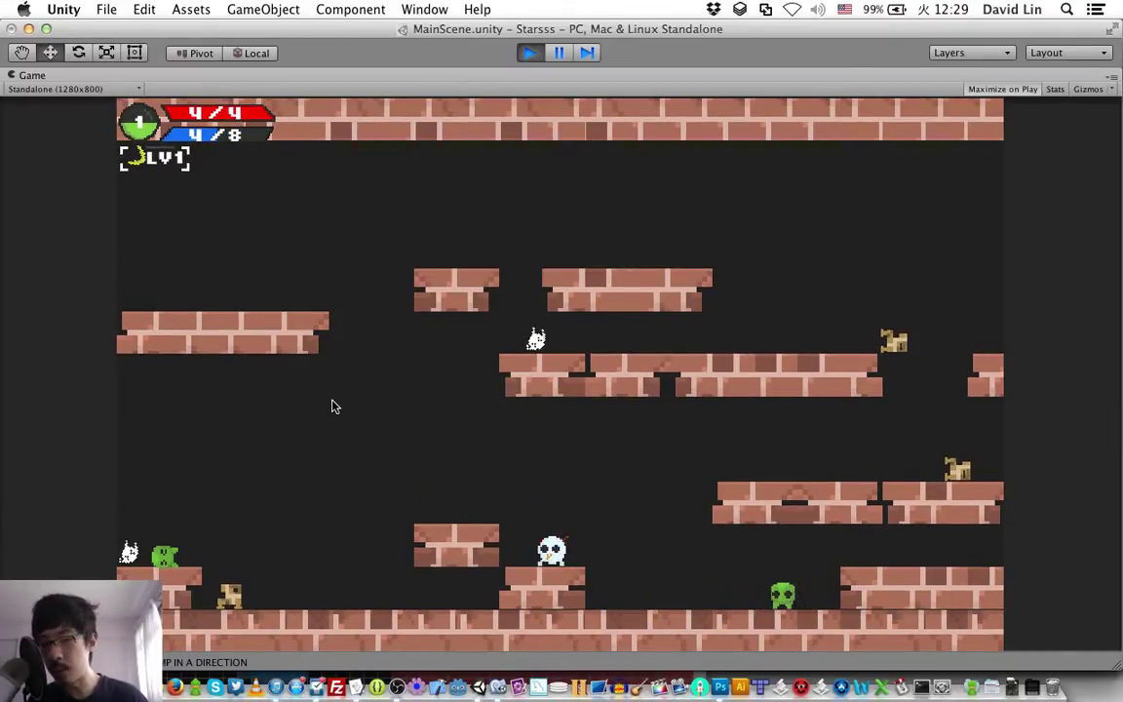
{"action": "key", "text": "Up"}
{"action": "key", "text": "Left"}
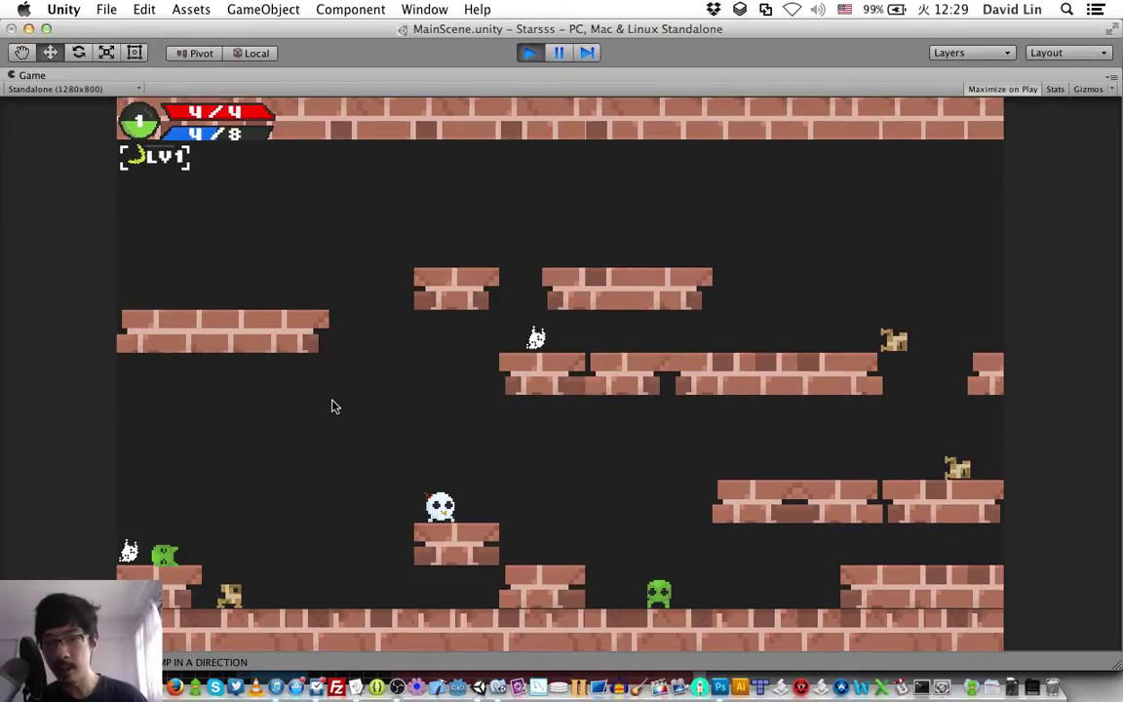
{"action": "key", "text": "Up"}
{"action": "key", "text": "Left"}
{"action": "key", "text": "Right"}
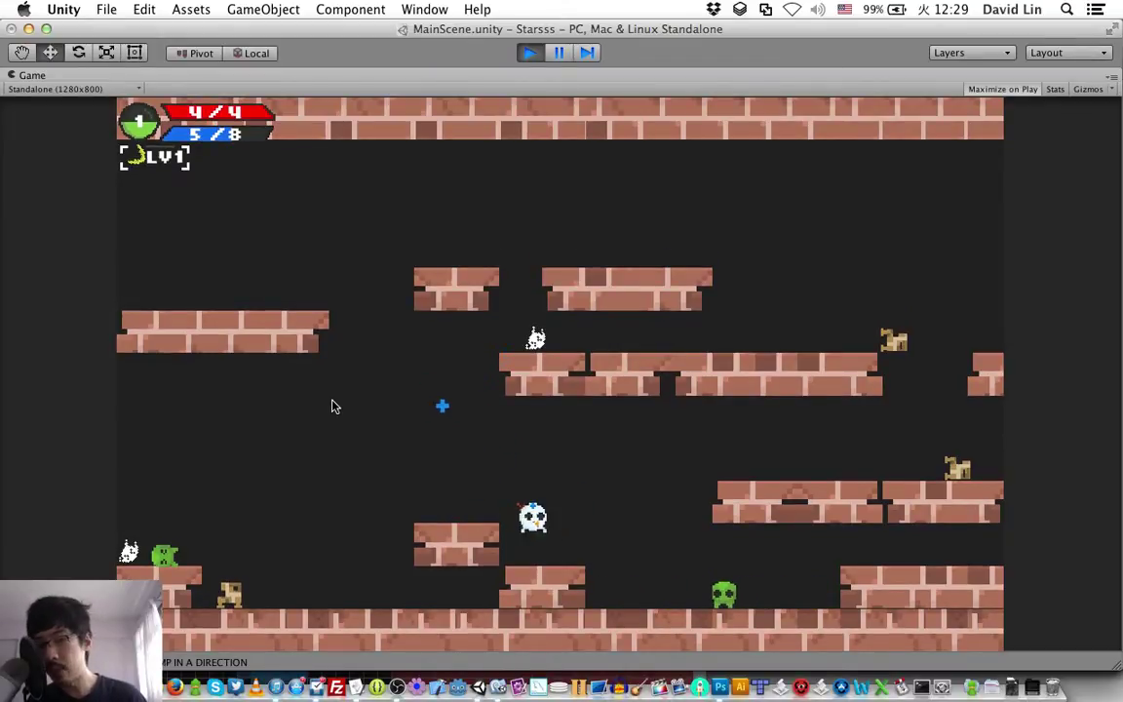
{"action": "key", "text": "Up"}
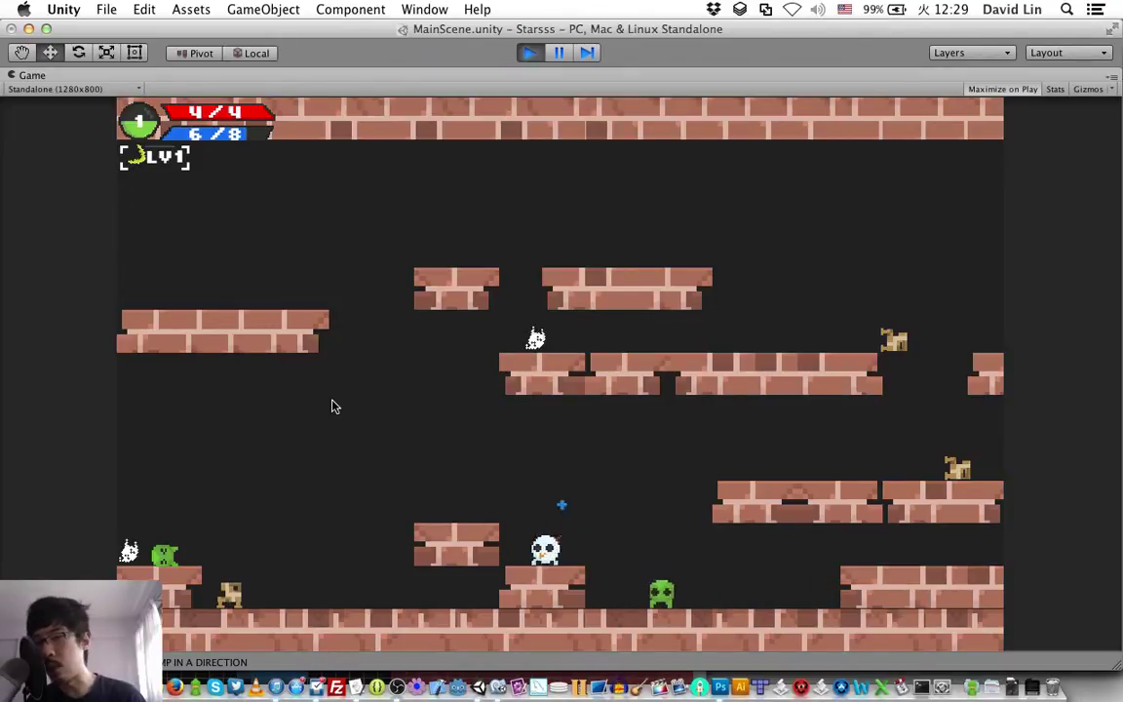
Fire projectiles, including a yellow one, at the green enemy while walking right and back.
{"action": "key", "text": "Left"}
{"action": "key", "text": "Right"}
{"action": "key", "text": "space"}
{"action": "key", "text": "Right"}
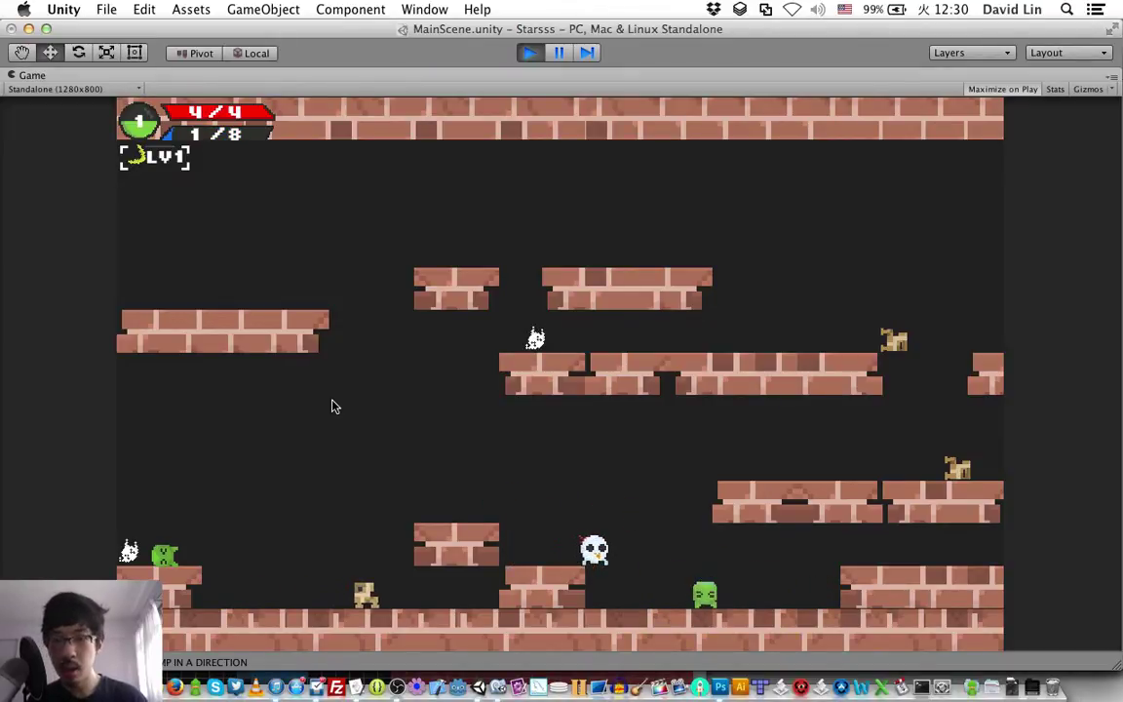
{"action": "key", "text": "Right"}
{"action": "key", "text": "Left"}
{"action": "key", "text": "Up"}
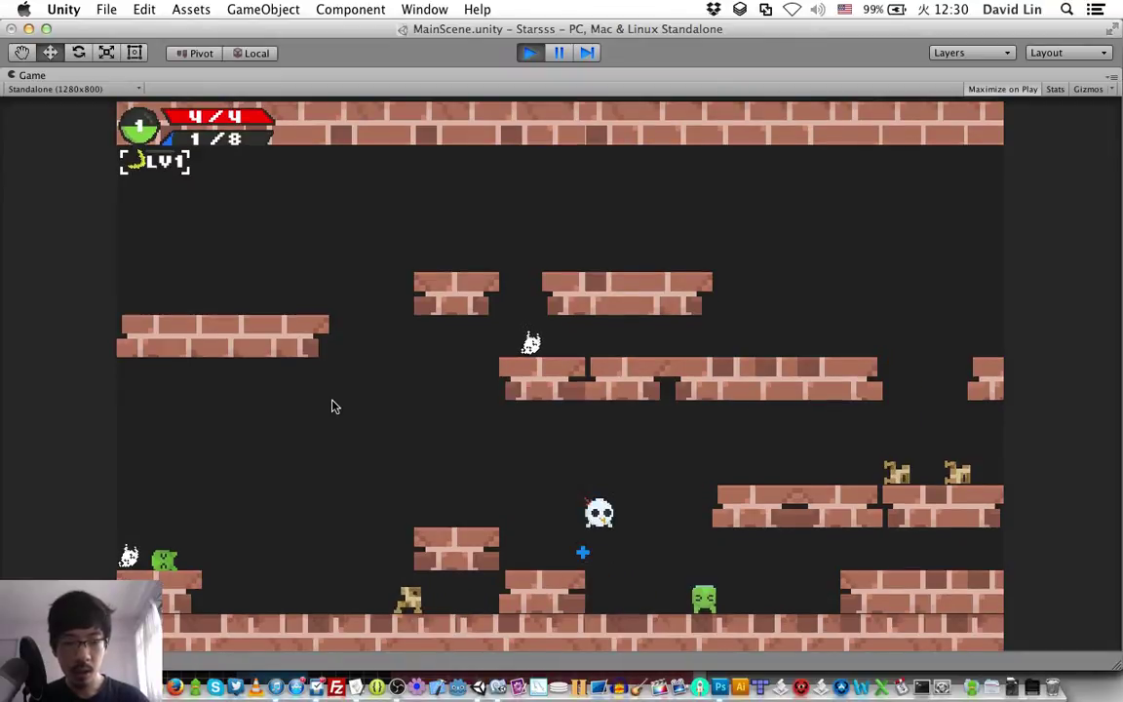
{"action": "key", "text": "space"}
{"action": "key", "text": "Right"}
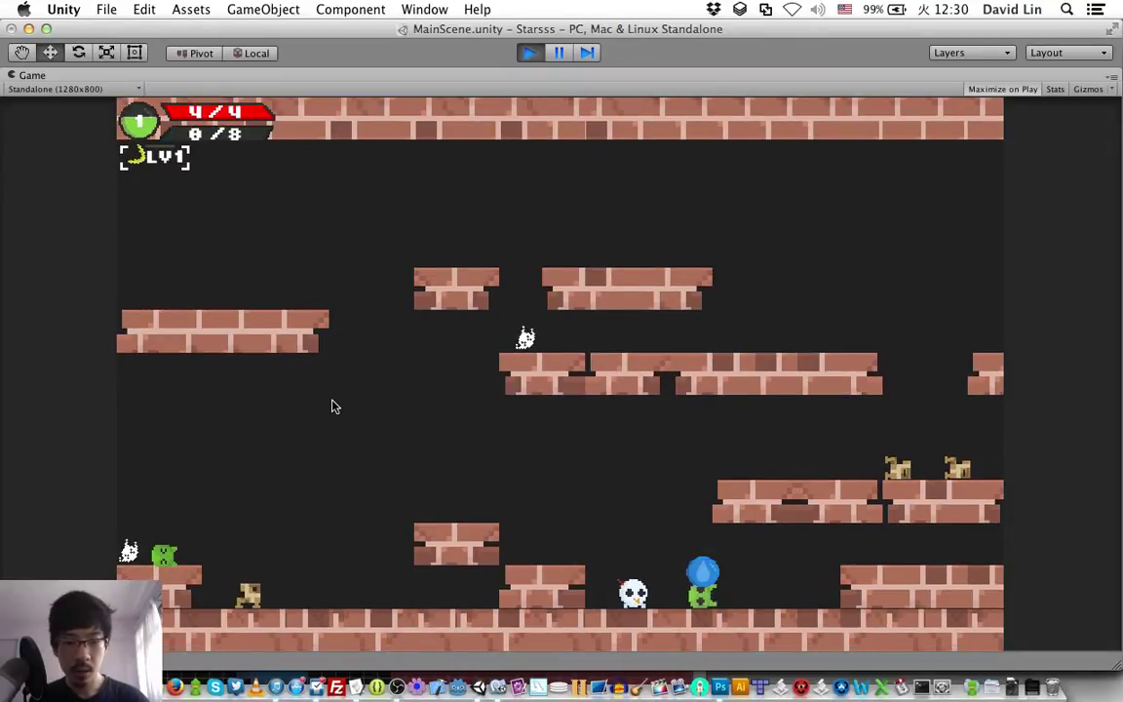
{"action": "key", "text": "Right"}
{"action": "key", "text": "Left"}
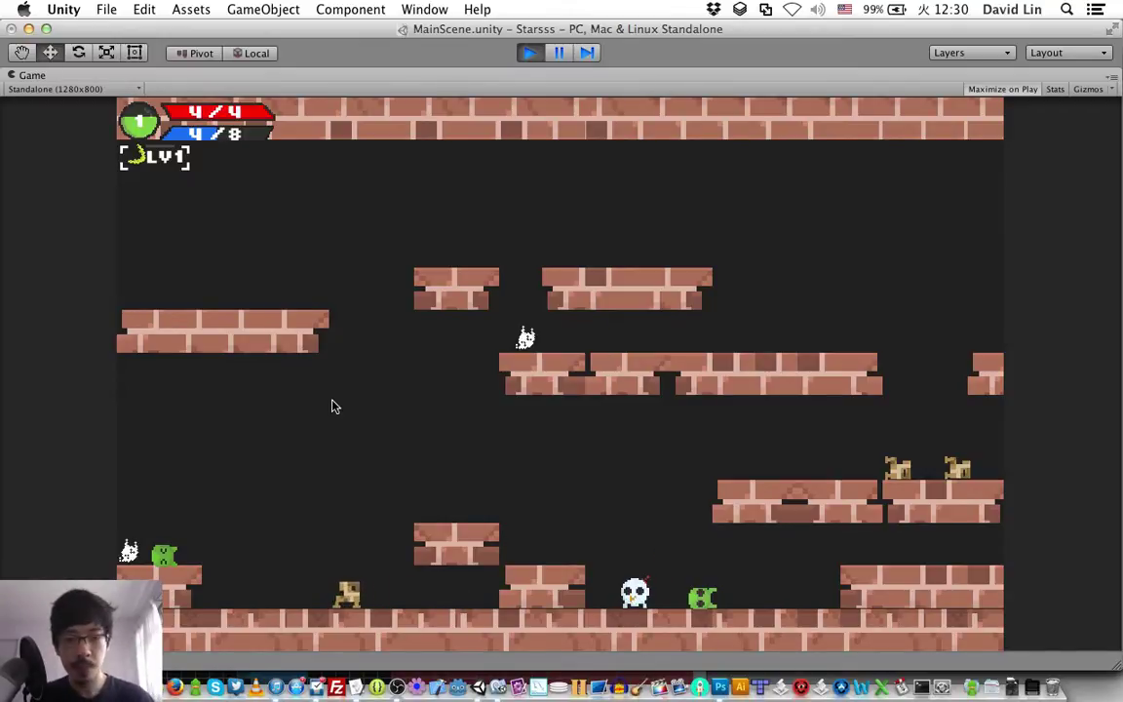
Clear the floor enemy with a yellow projectile and jump up-right toward the exit door.
{"action": "key", "text": "Up"}
{"action": "key", "text": "Left"}
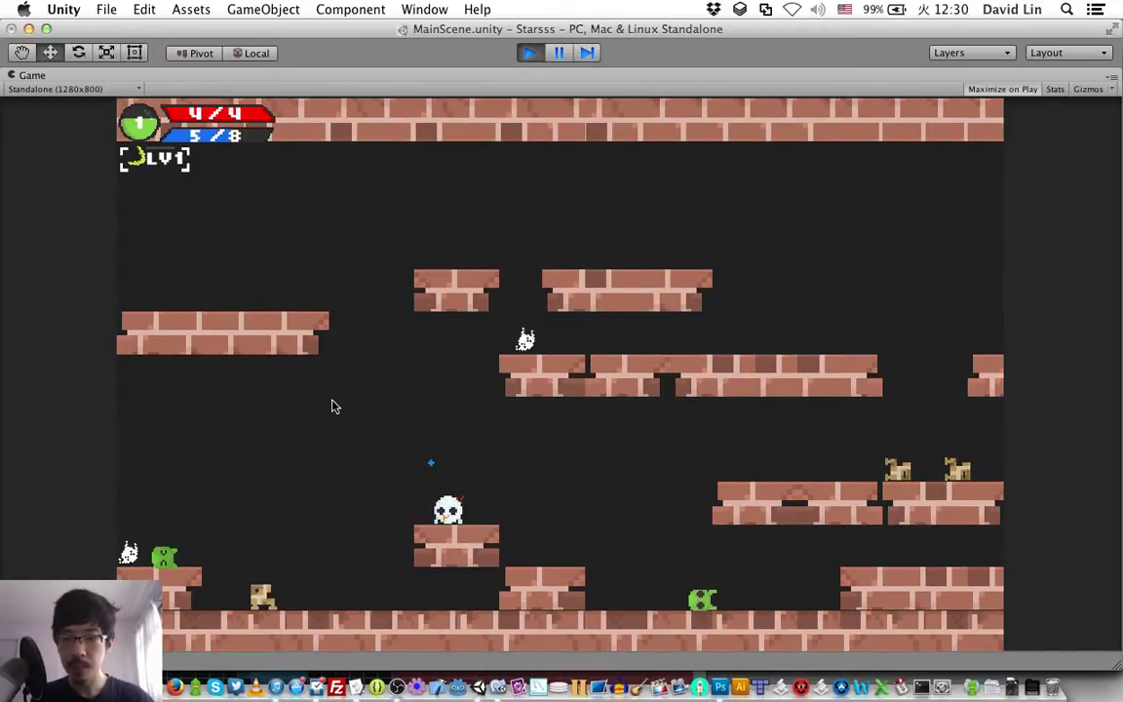
{"action": "key", "text": "Up"}
{"action": "key", "text": "Left"}
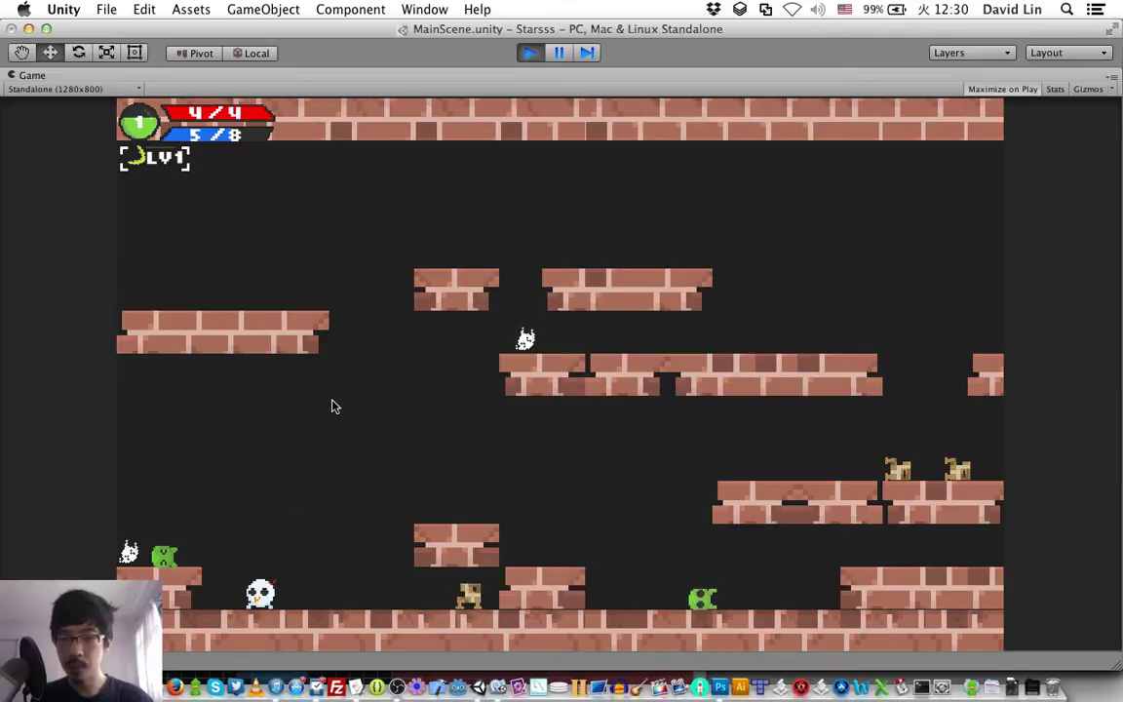
{"action": "key", "text": "space"}
{"action": "key", "text": "Up"}
{"action": "key", "text": "Up"}
{"action": "key", "text": "Right"}
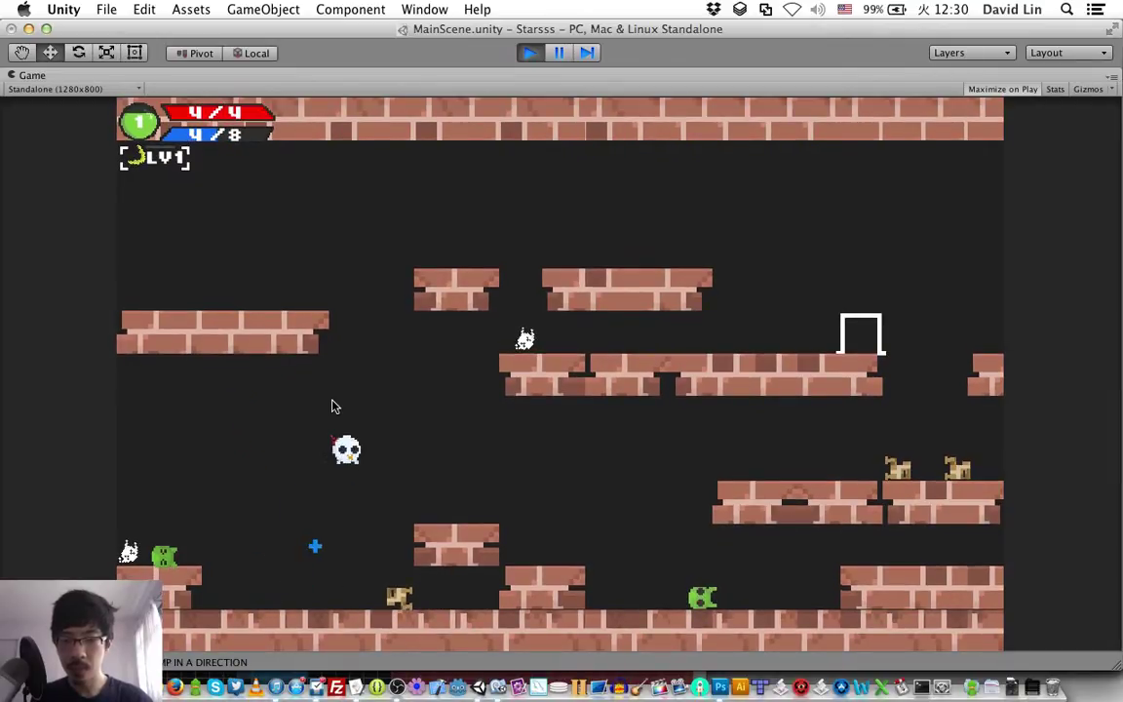
{"action": "key", "text": "Up"}
{"action": "key", "text": "Right"}
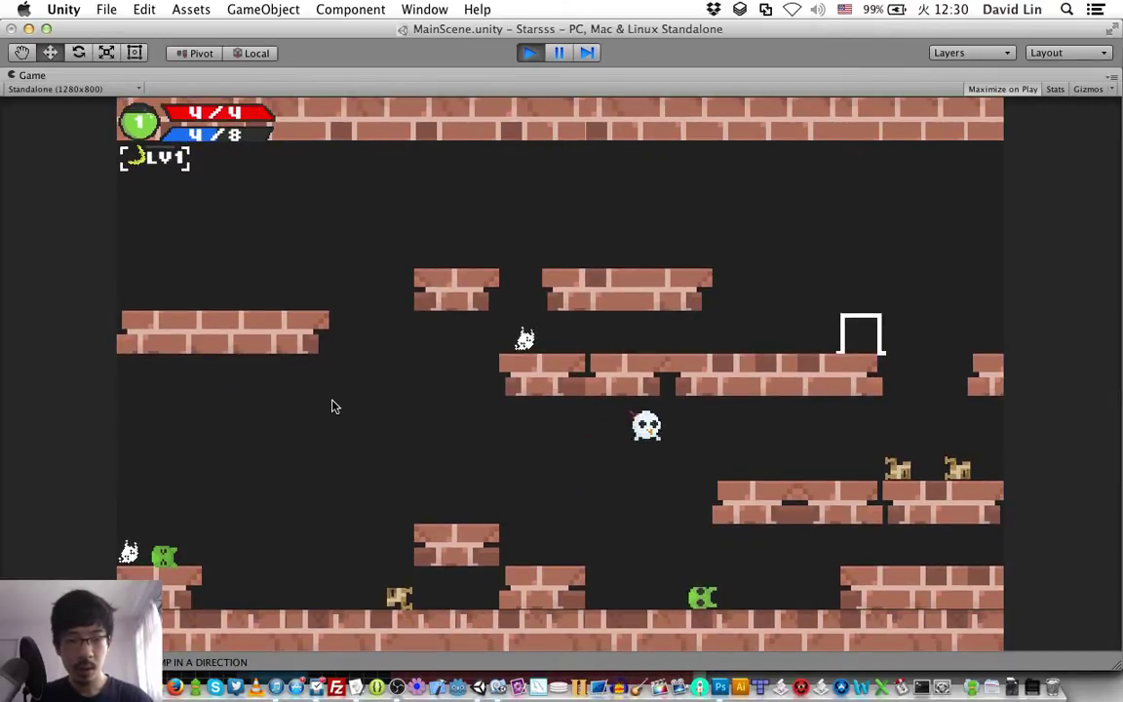
{"action": "key", "text": "Up"}
{"action": "key", "text": "Right"}
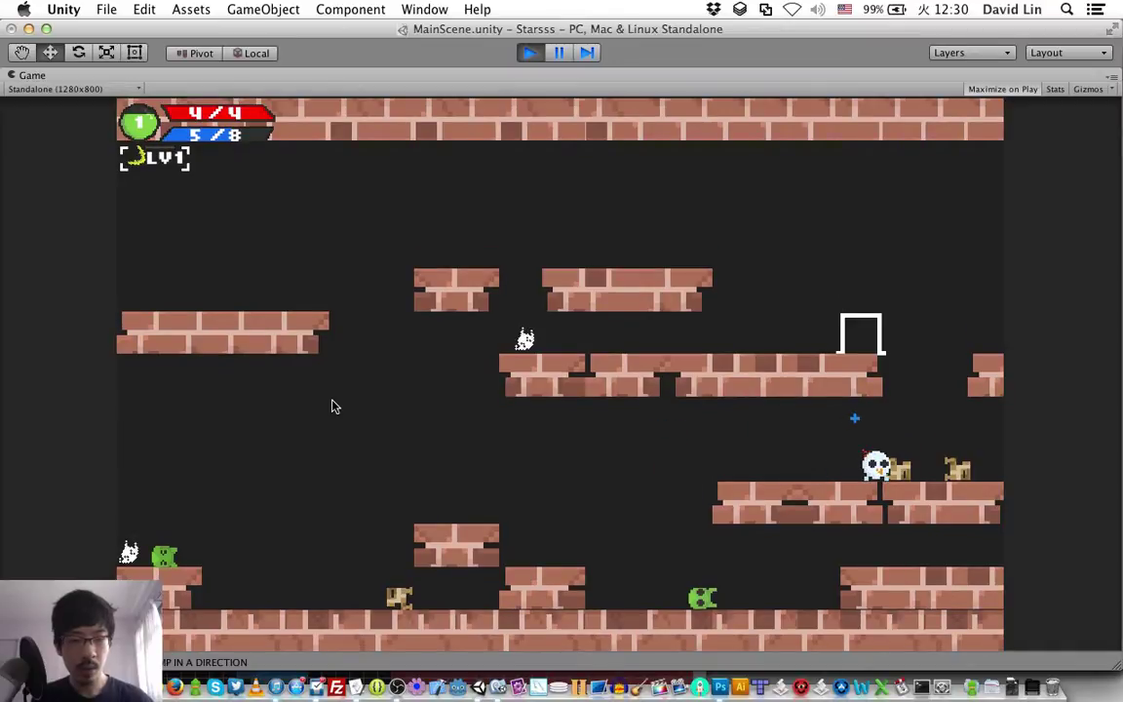
{"action": "key", "text": "Up"}
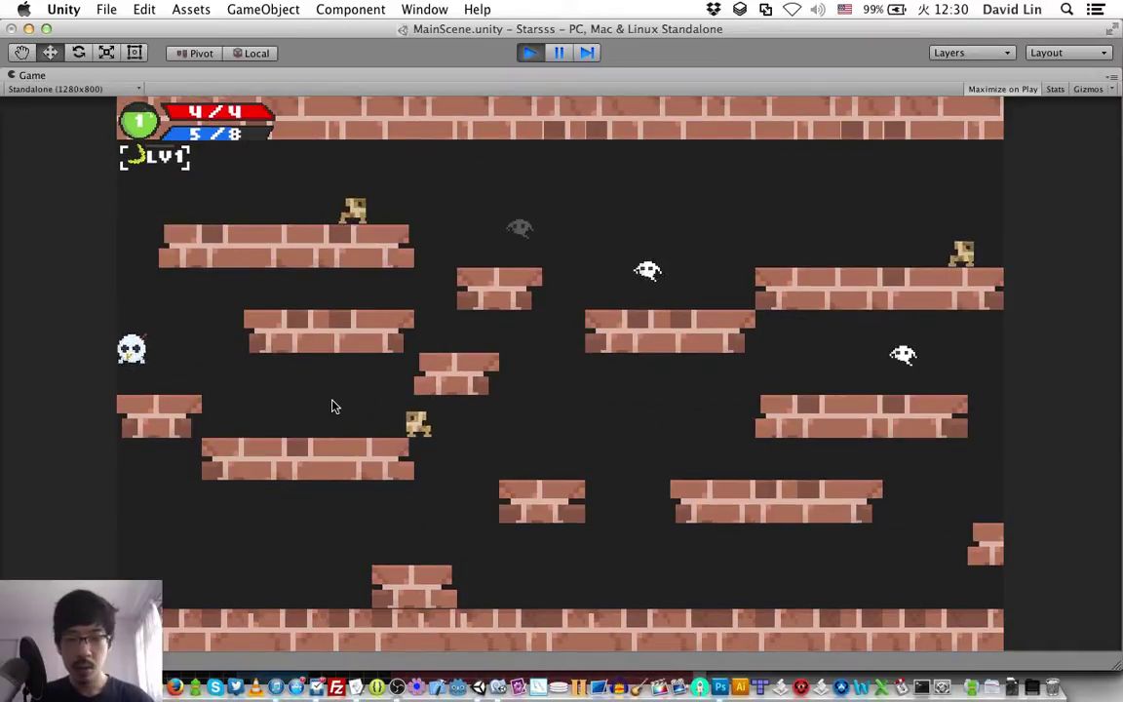
Walk right off the ledge along the lower platform and fire an orange projectile at the enemies.
{"action": "key", "text": "Right"}
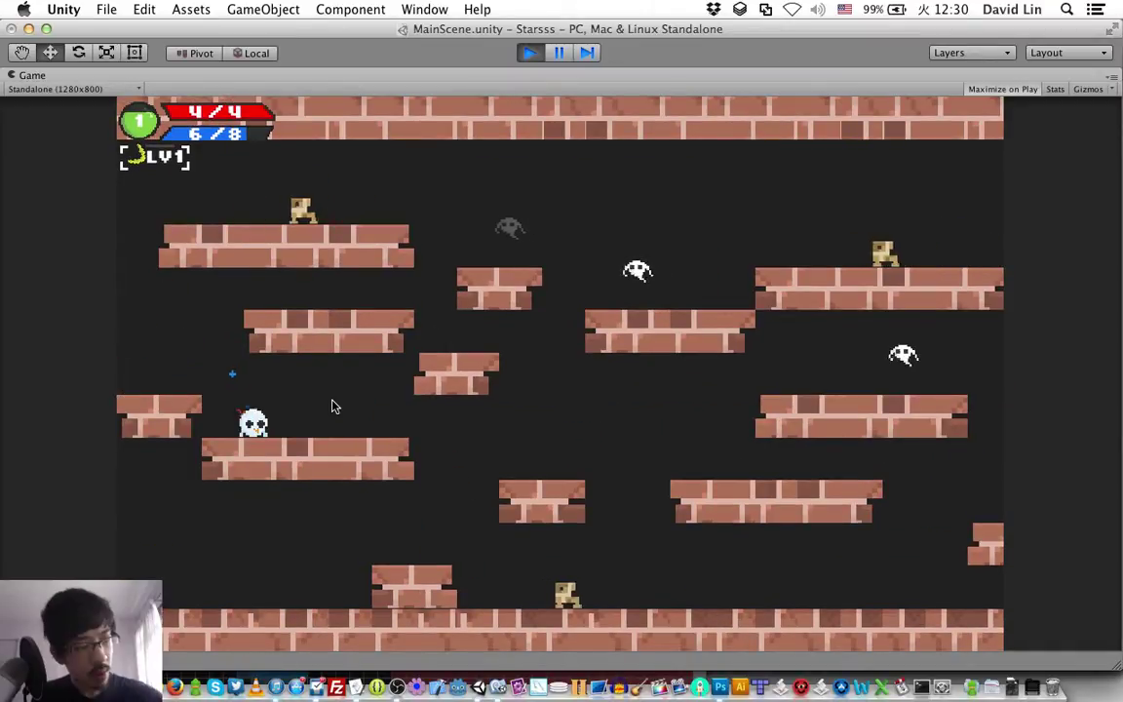
{"action": "key", "text": "Right"}
{"action": "key", "text": "Right"}
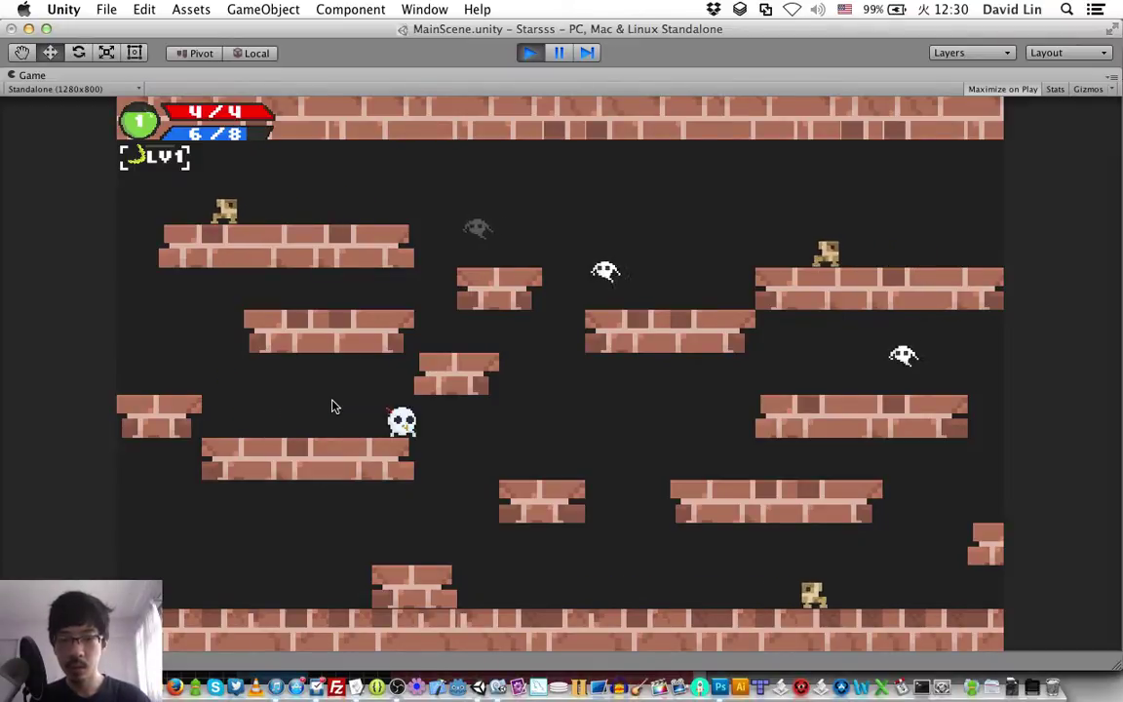
{"action": "key", "text": "Right"}
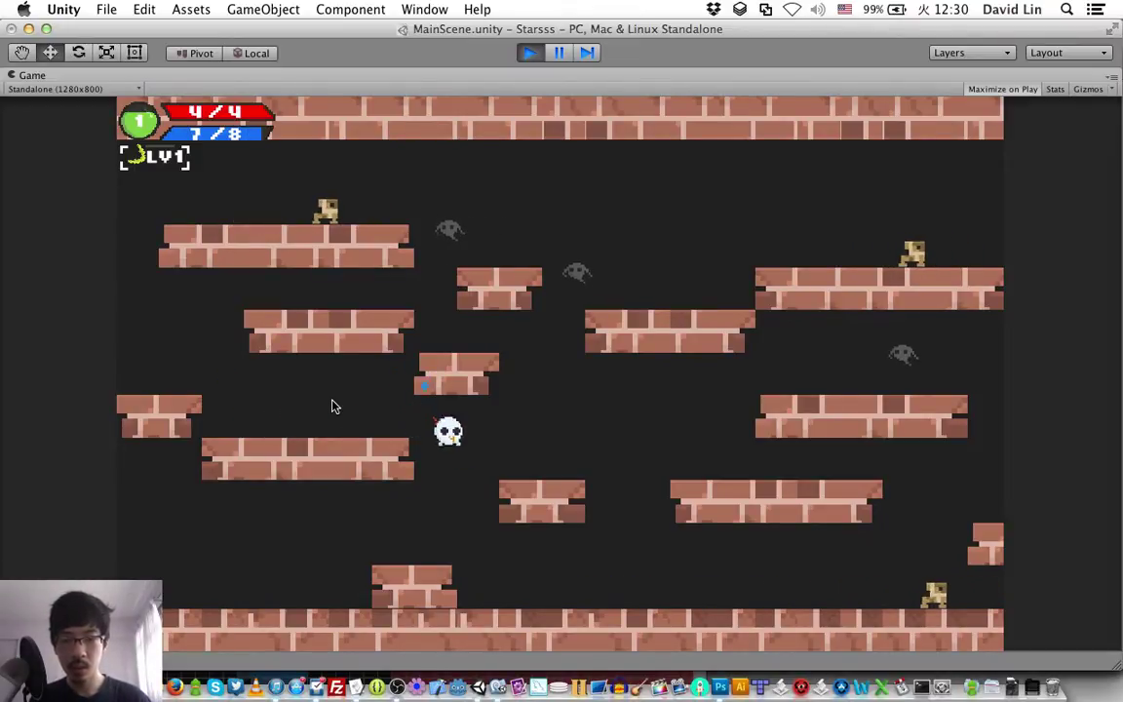
{"action": "key", "text": "space"}
{"action": "key", "text": "Right"}
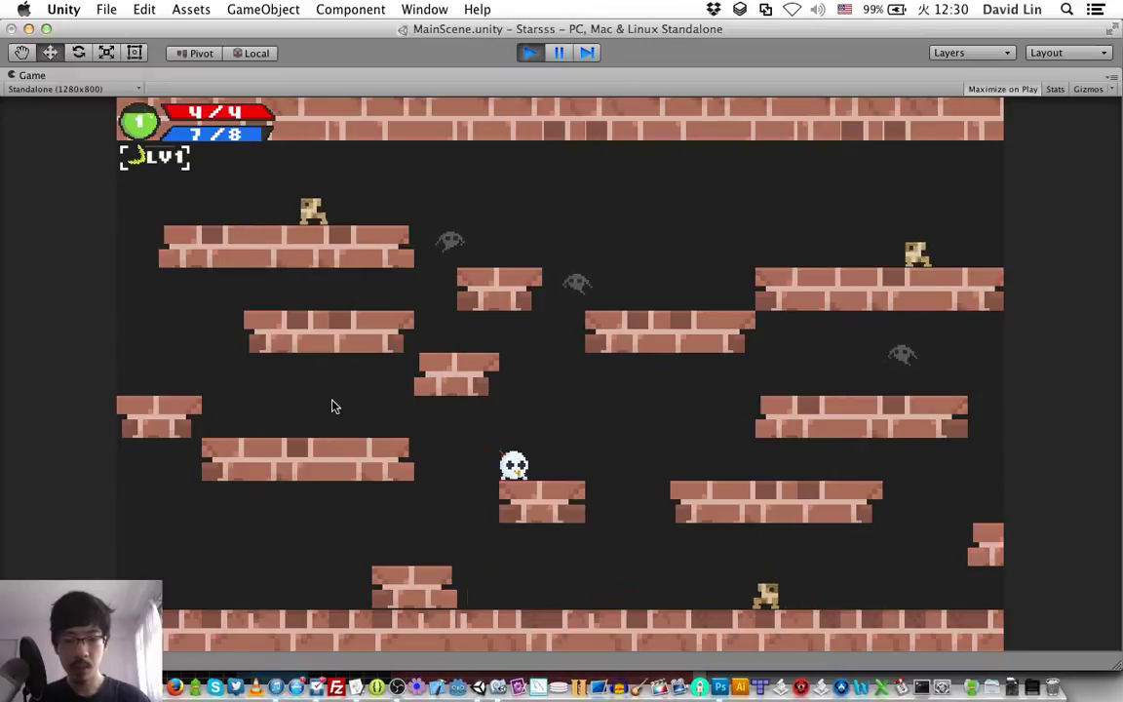
{"action": "key", "text": "z"}
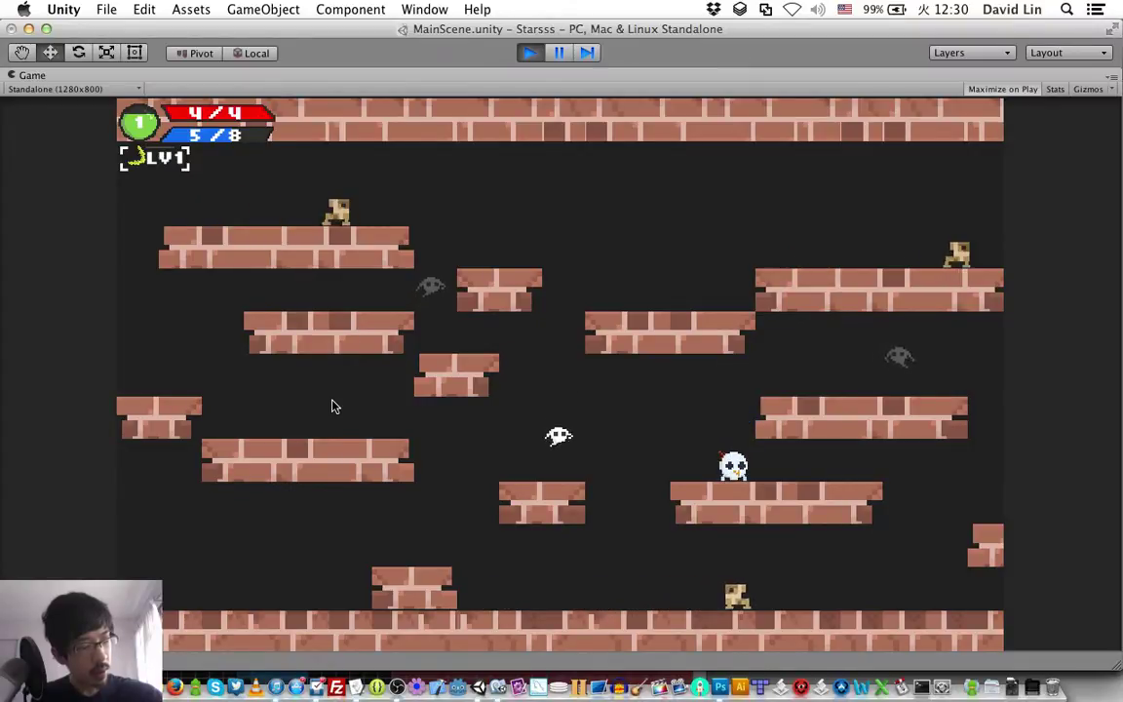
Fire green bursts at enemies and jump back onto the upper-right platform.
{"action": "key", "text": "Left"}
{"action": "key", "text": "Right"}
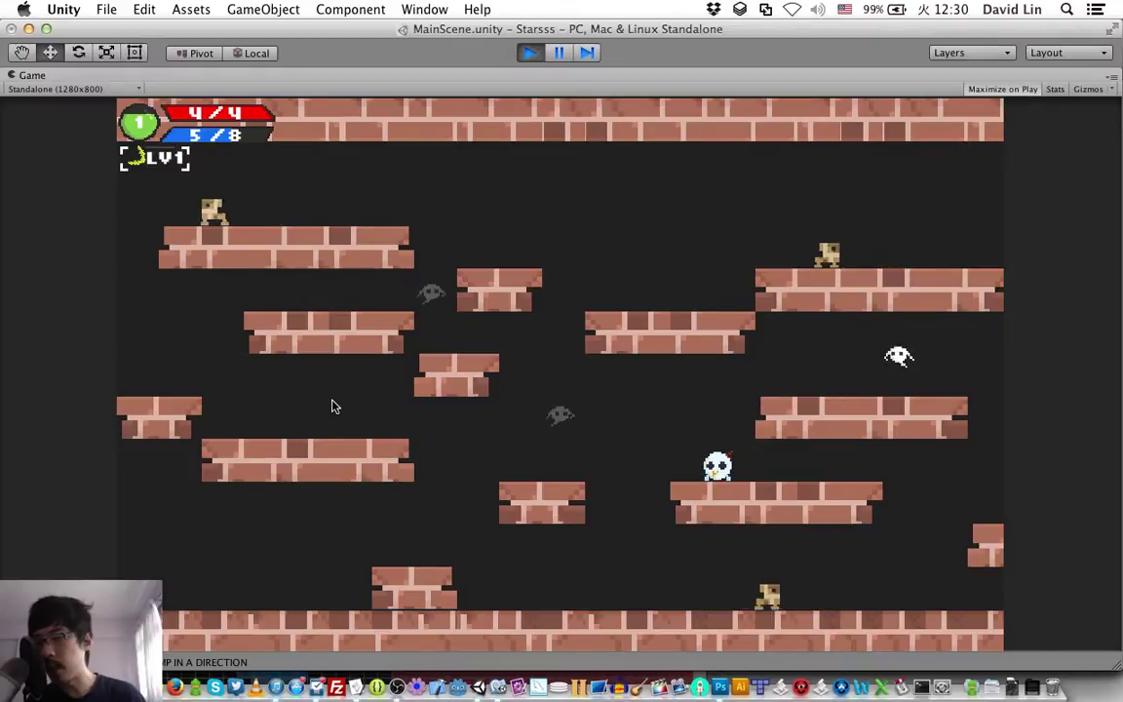
{"action": "key", "text": "Up"}
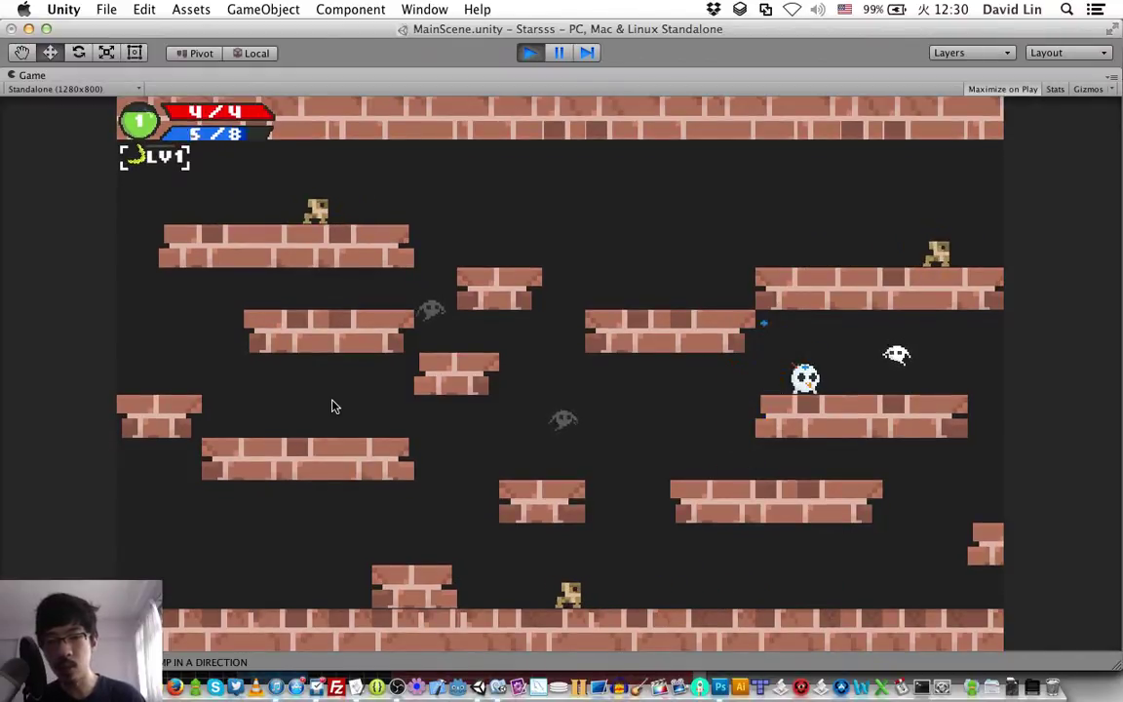
{"action": "key", "text": "Left"}
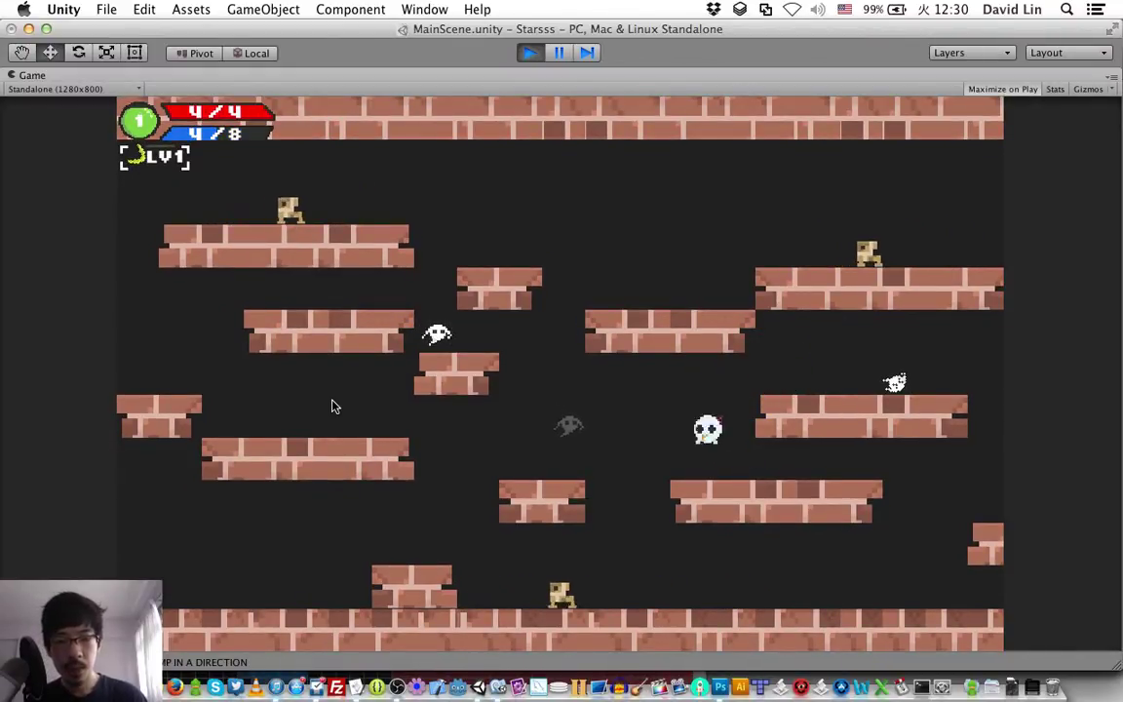
{"action": "key", "text": "Up"}
{"action": "key", "text": "Left"}
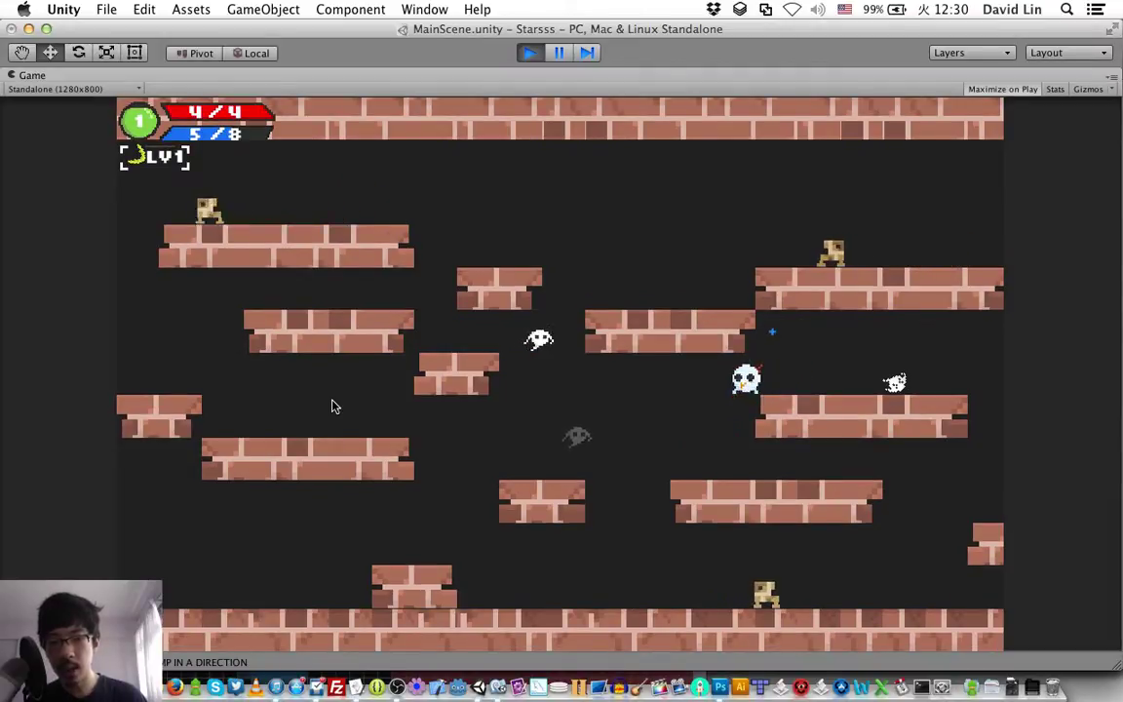
{"action": "key", "text": "Up"}
{"action": "key", "text": "Right"}
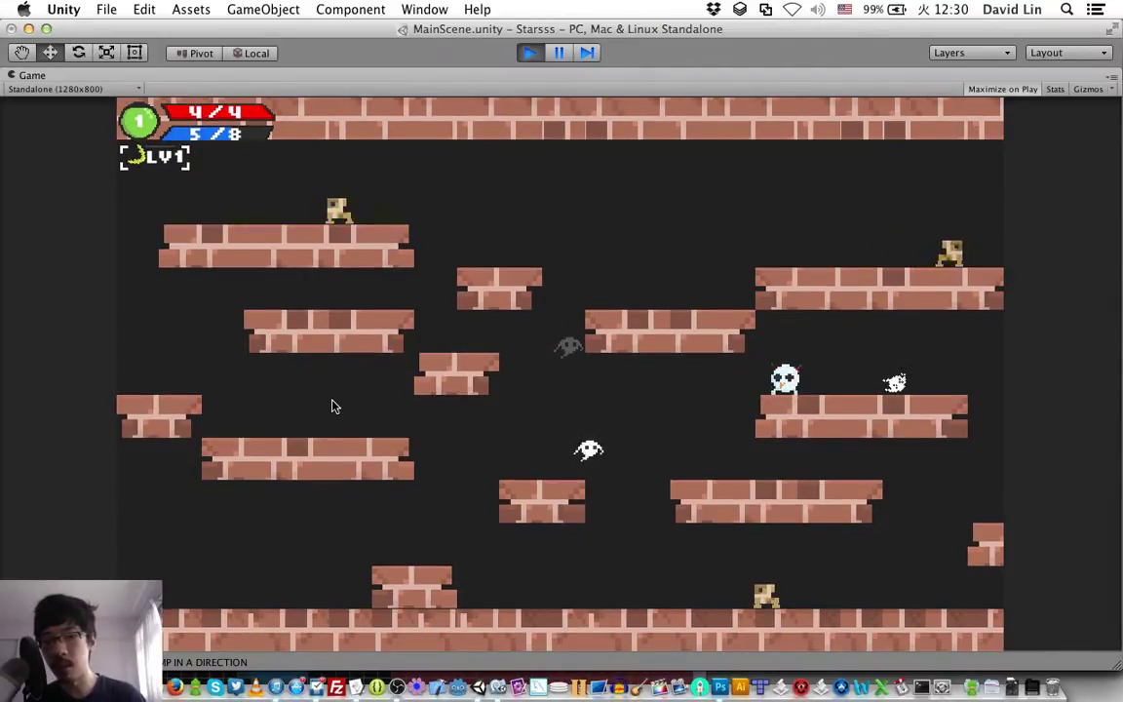
Fire crescent attacks from the lower-right platform until the skull reaches level 2.
{"action": "key", "text": "Left"}
{"action": "key", "text": "Left"}
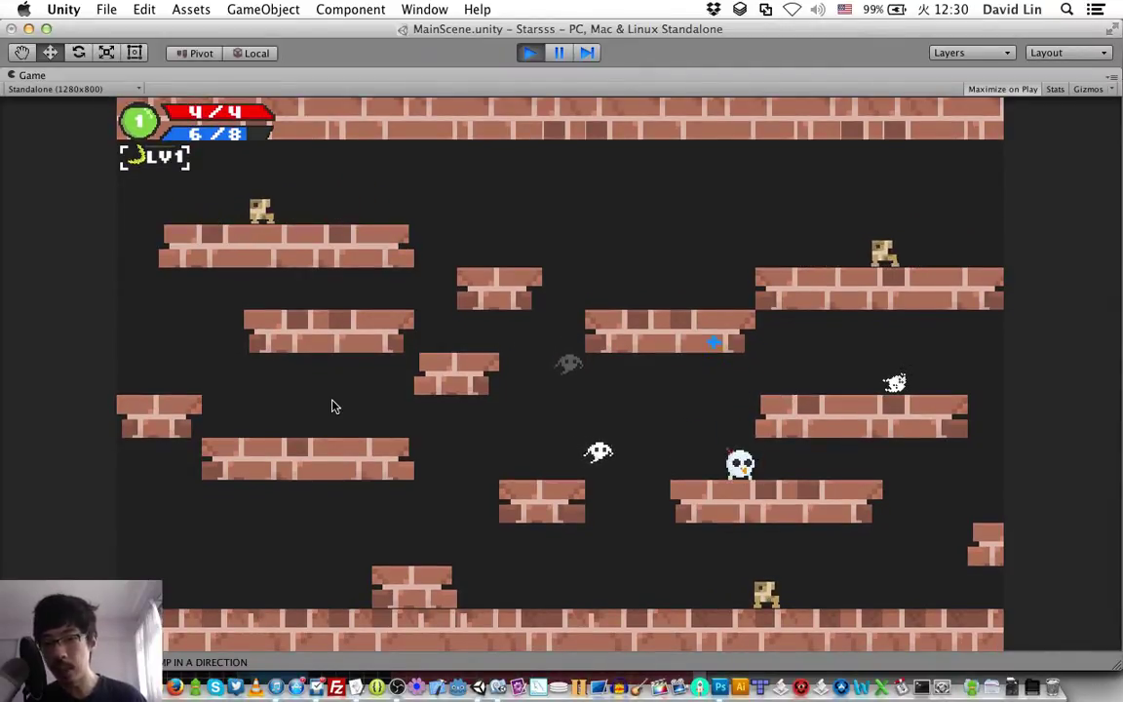
{"action": "key", "text": "space"}
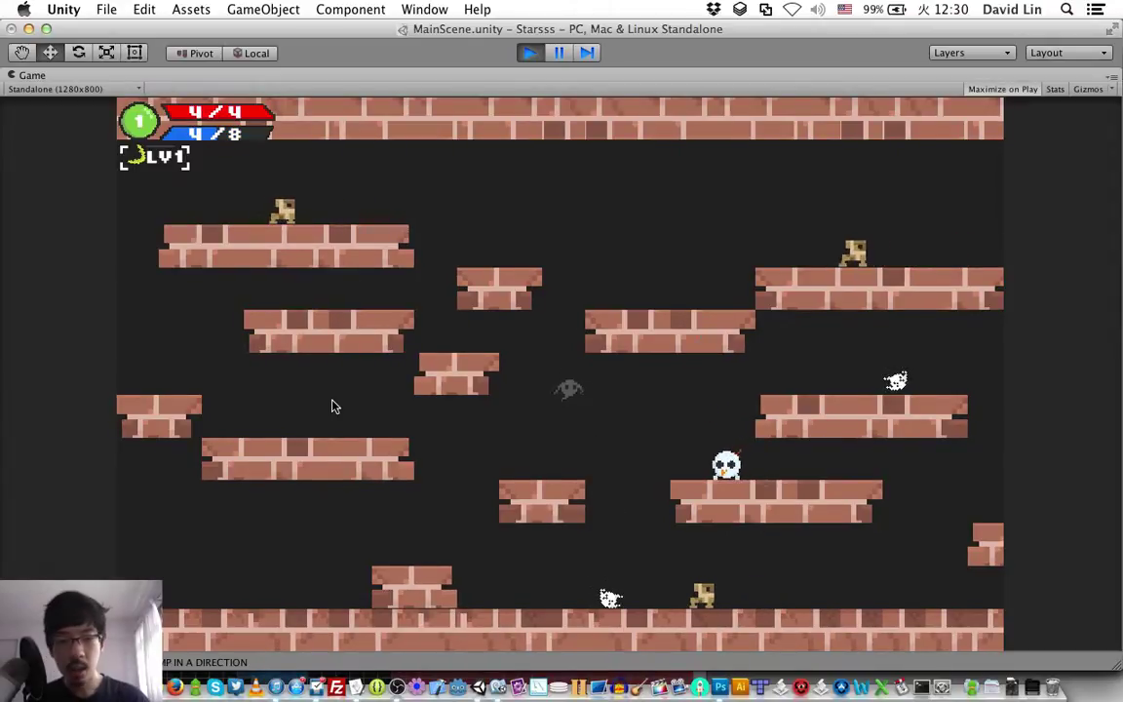
{"action": "key", "text": "Right"}
{"action": "key", "text": "Right"}
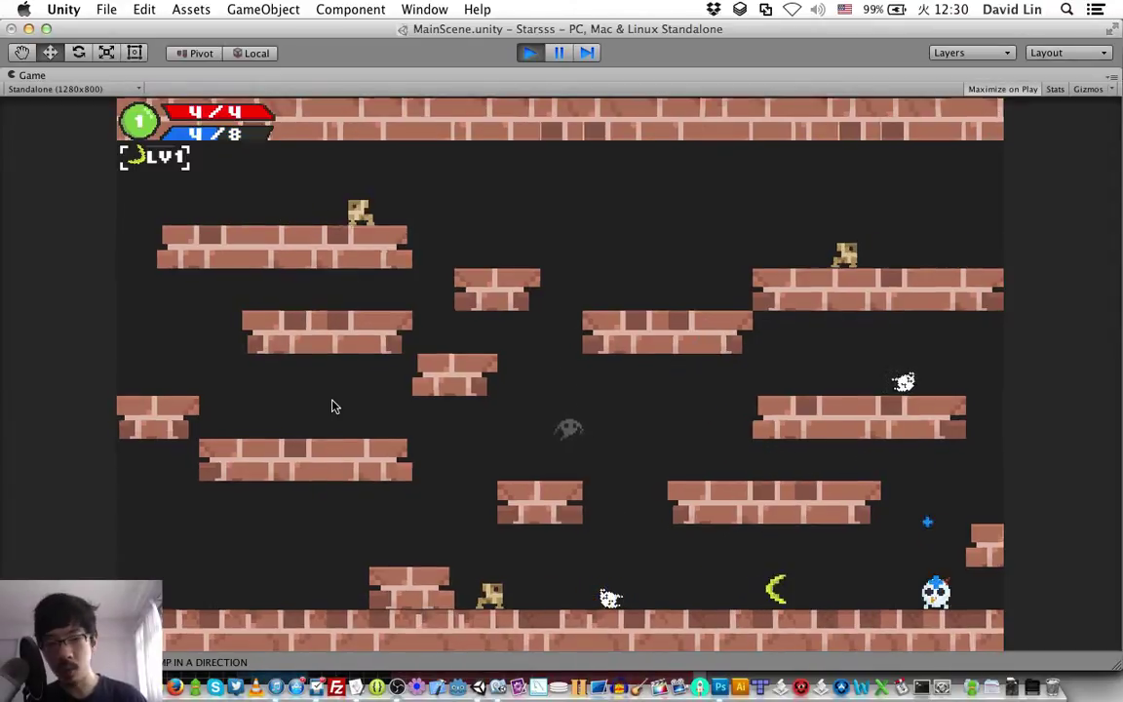
{"action": "key", "text": "space"}
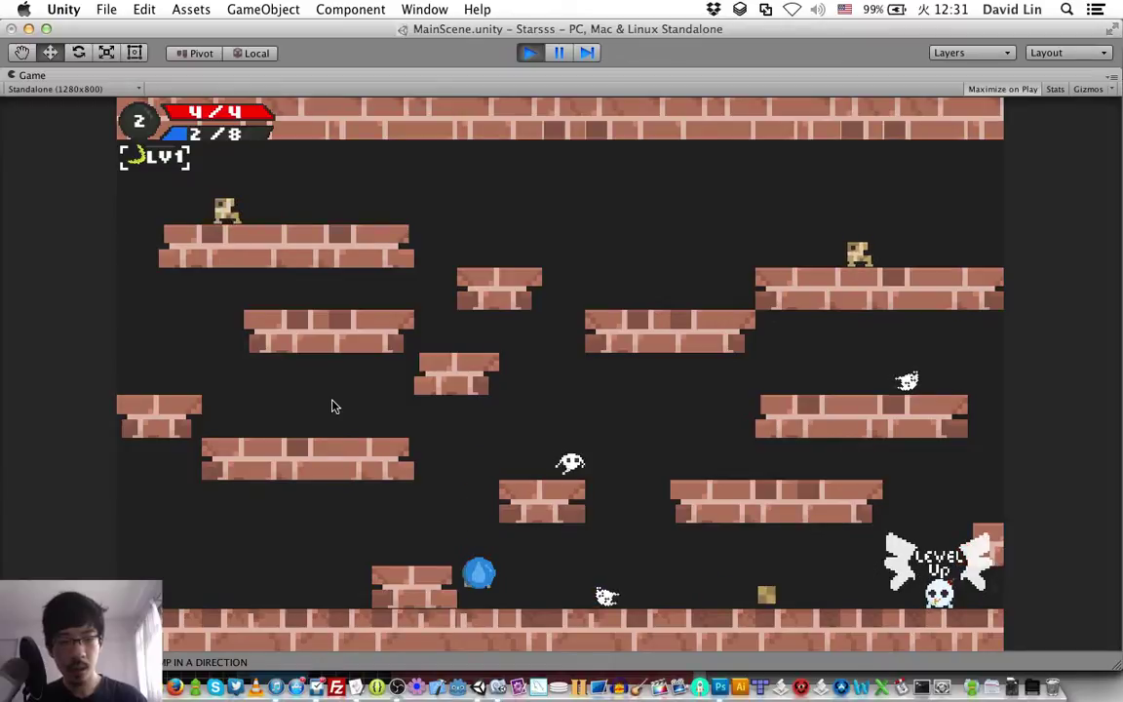
Run left along the bottom floor and jump across the low brick block toward the middle platform.
{"action": "key", "text": "Up"}
{"action": "key", "text": "Left"}
{"action": "key", "text": "Left"}
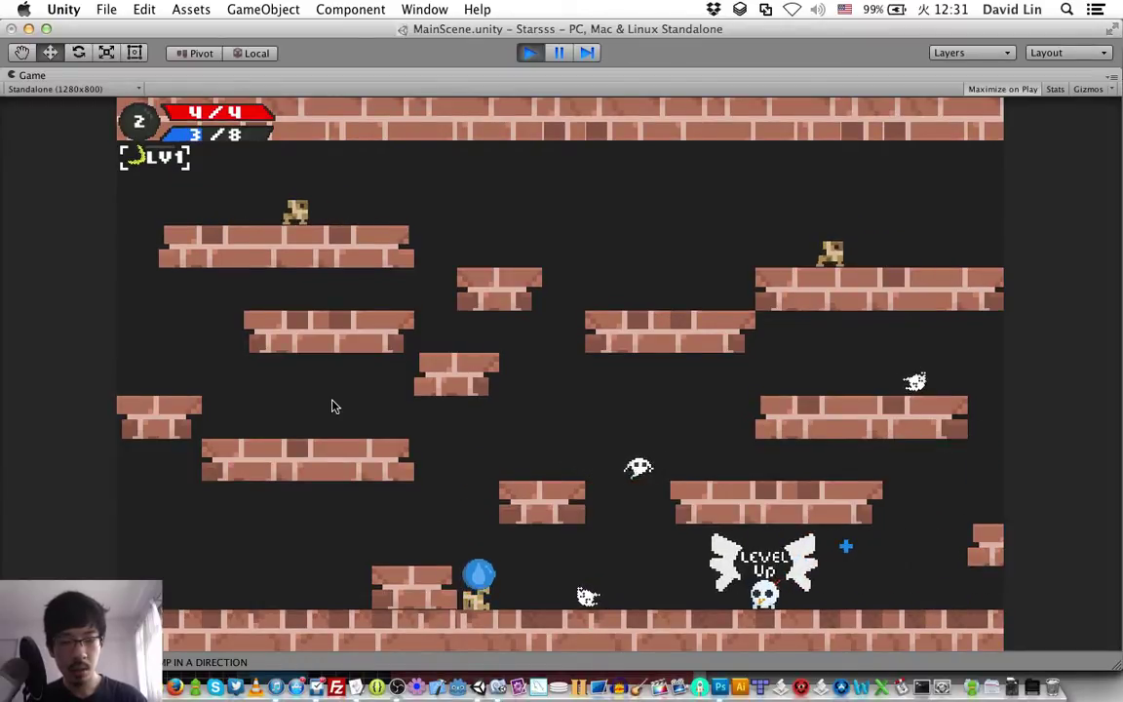
{"action": "key", "text": "Up"}
{"action": "key", "text": "Left"}
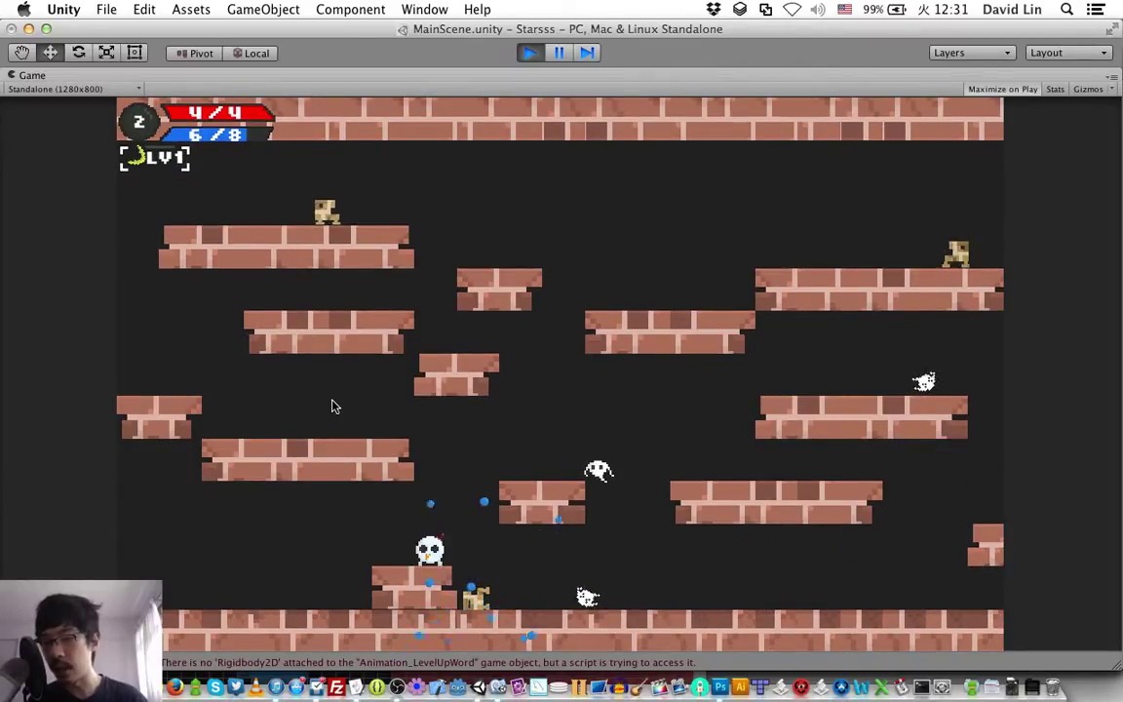
{"action": "key", "text": "Up"}
{"action": "key", "text": "Right"}
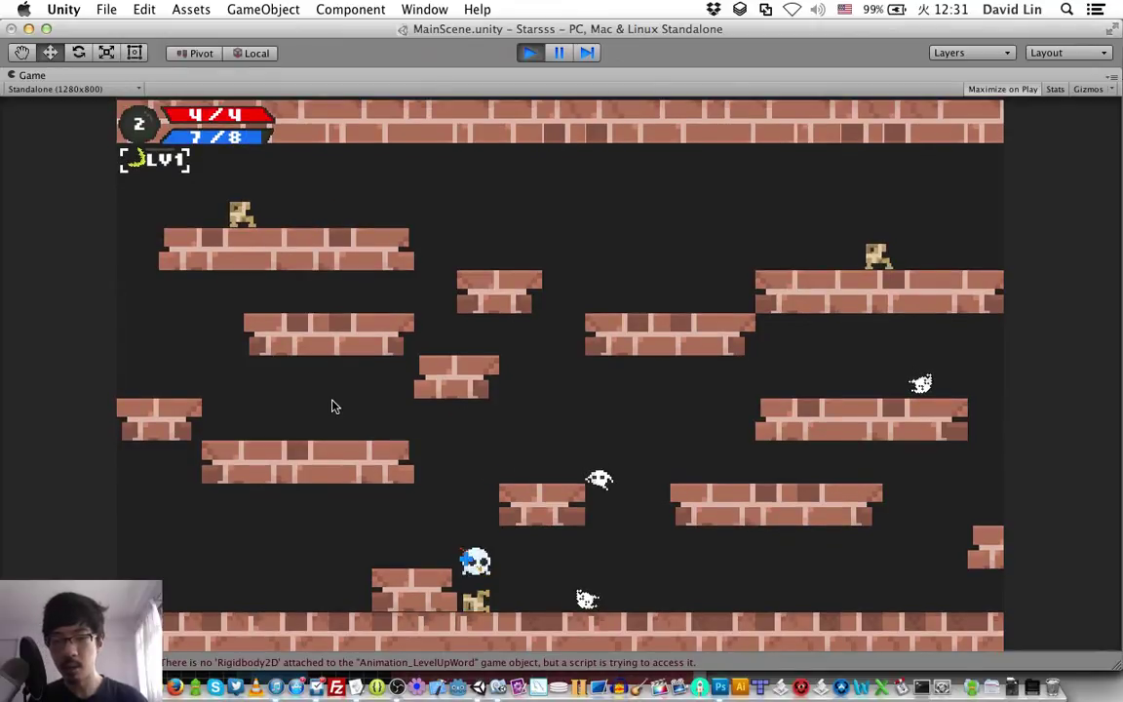
{"action": "key", "text": "Up"}
{"action": "key", "text": "Left"}
{"action": "key", "text": "Up"}
{"action": "key", "text": "Right"}
Shoot the ghost with a crescent, then jump over to collect the magenta orb.
{"action": "key", "text": "x"}
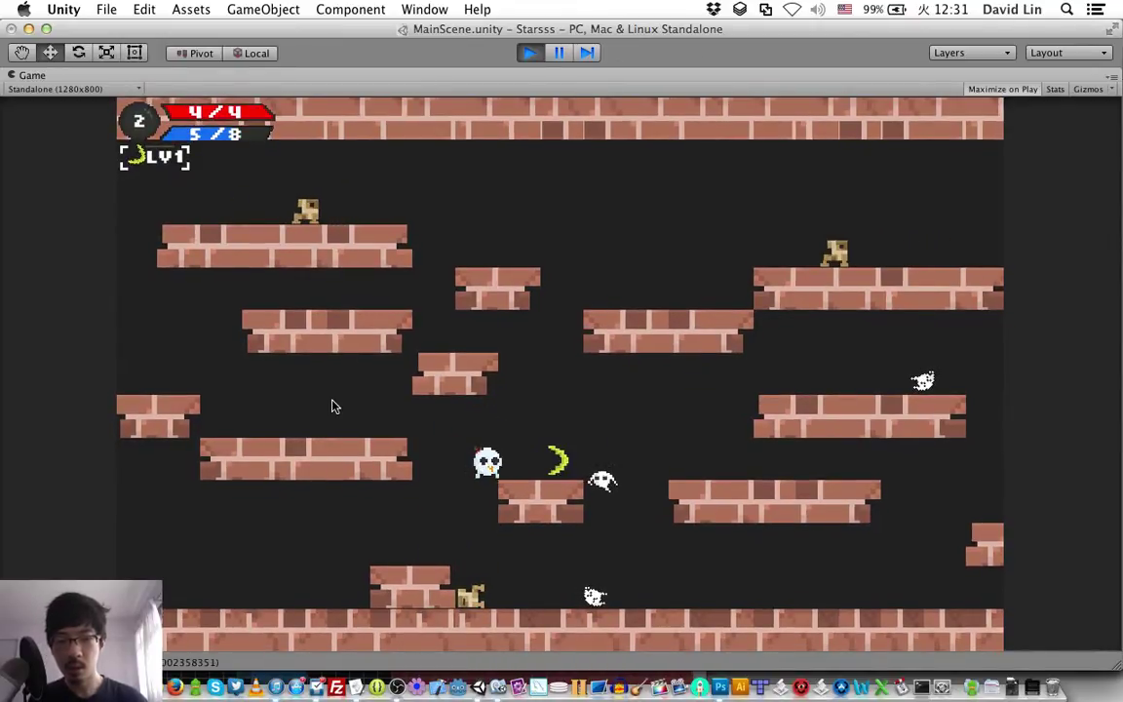
{"action": "key", "text": "Left"}
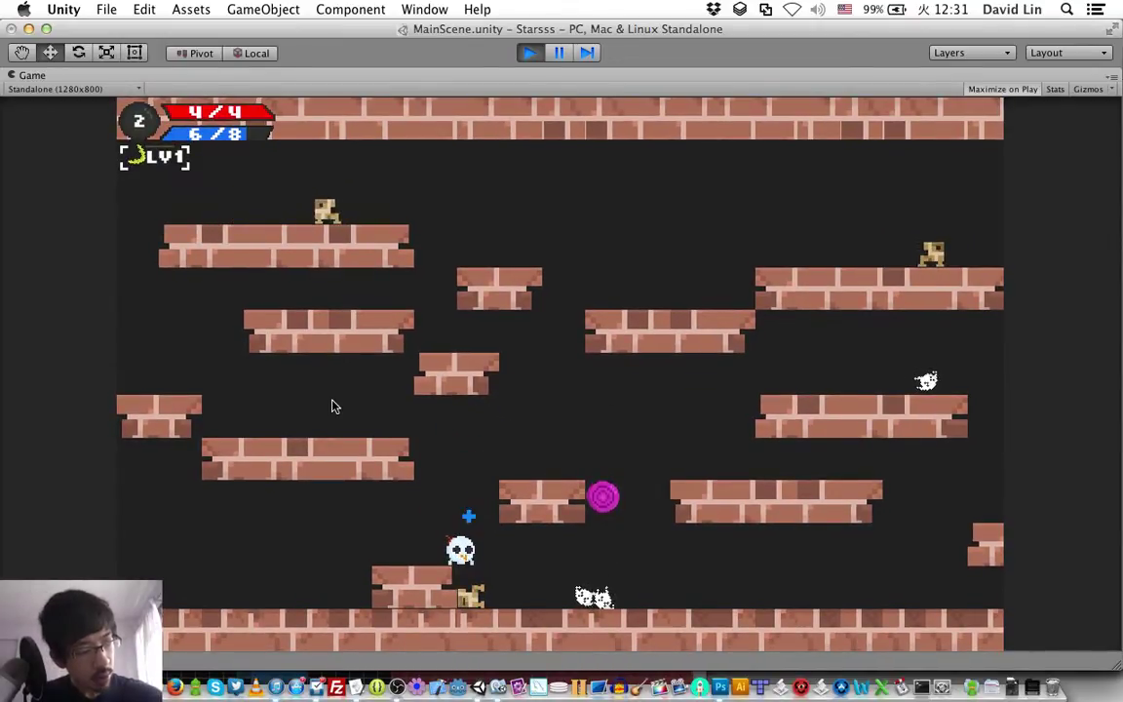
{"action": "key", "text": "Up"}
{"action": "key", "text": "Right"}
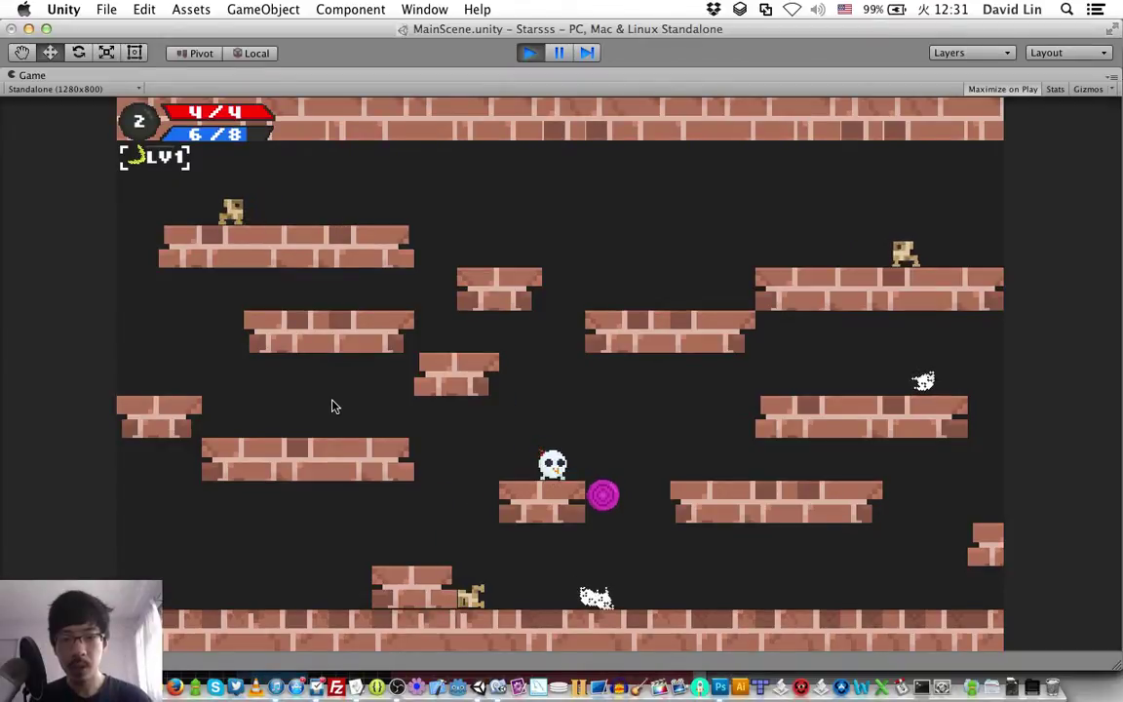
Jump from the small middle block up onto the right platform.
{"action": "key", "text": "Up"}
{"action": "key", "text": "Left"}
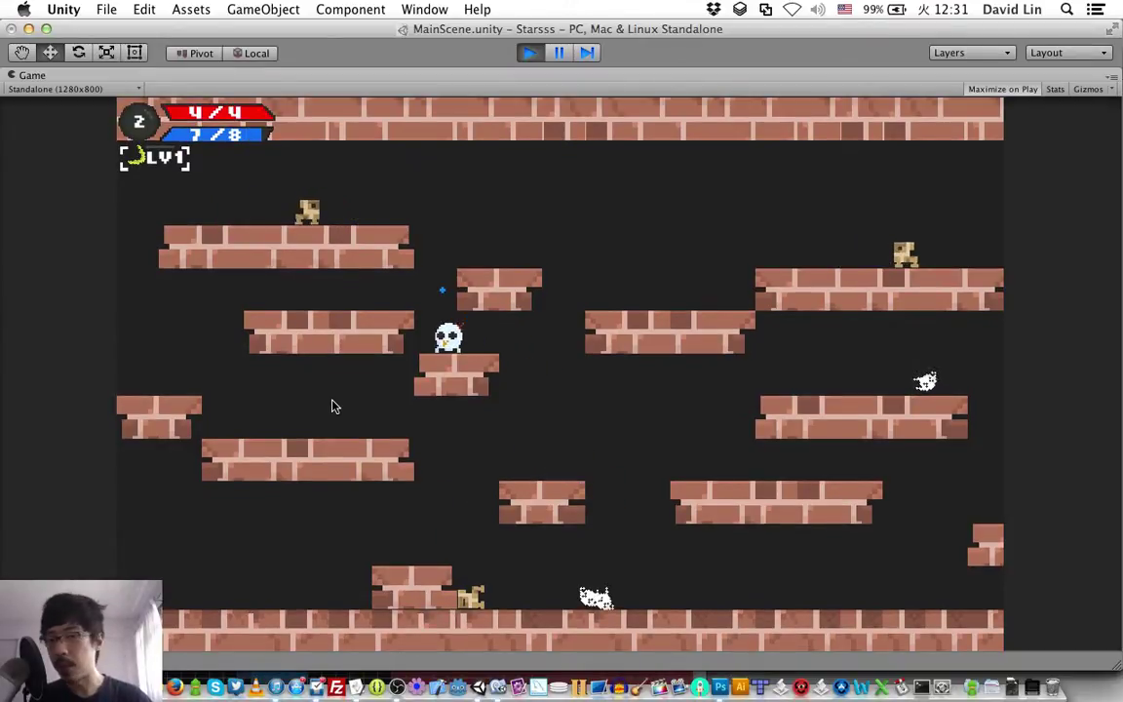
{"action": "key", "text": "Up"}
{"action": "key", "text": "Right"}
{"action": "key", "text": "Right"}
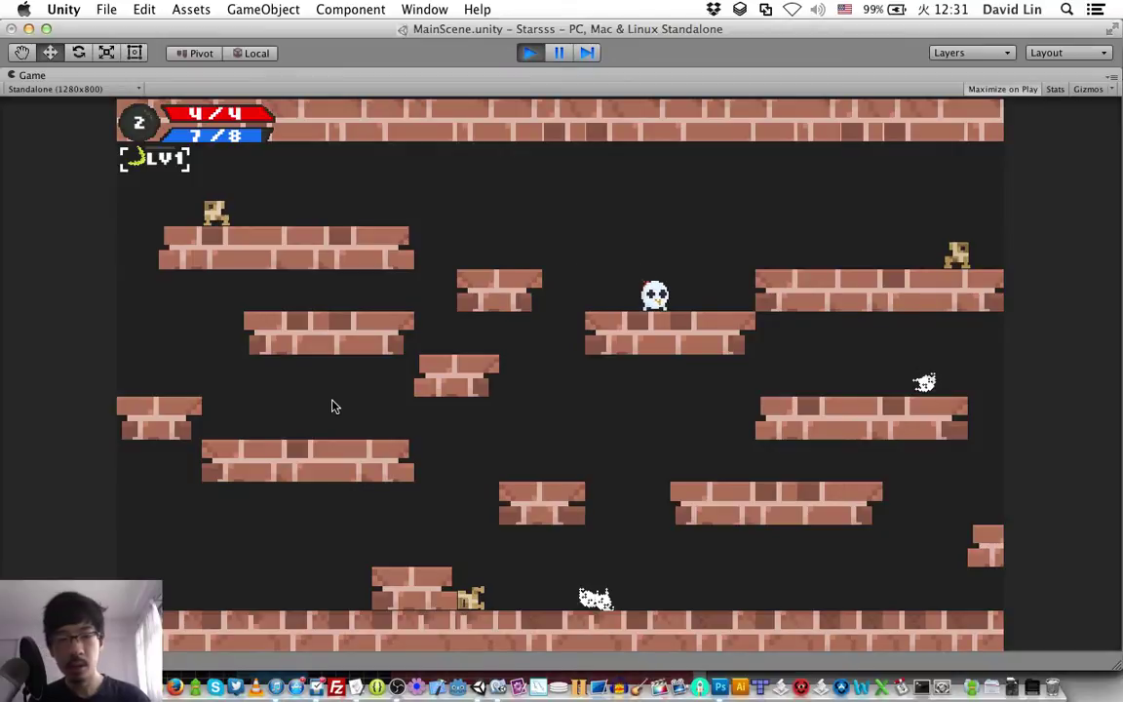
{"action": "key", "text": "Up"}
{"action": "key", "text": "Right"}
Fire crescents right and left while dropping back to the middle block.
{"action": "key", "text": "z"}
{"action": "key", "text": "Left"}
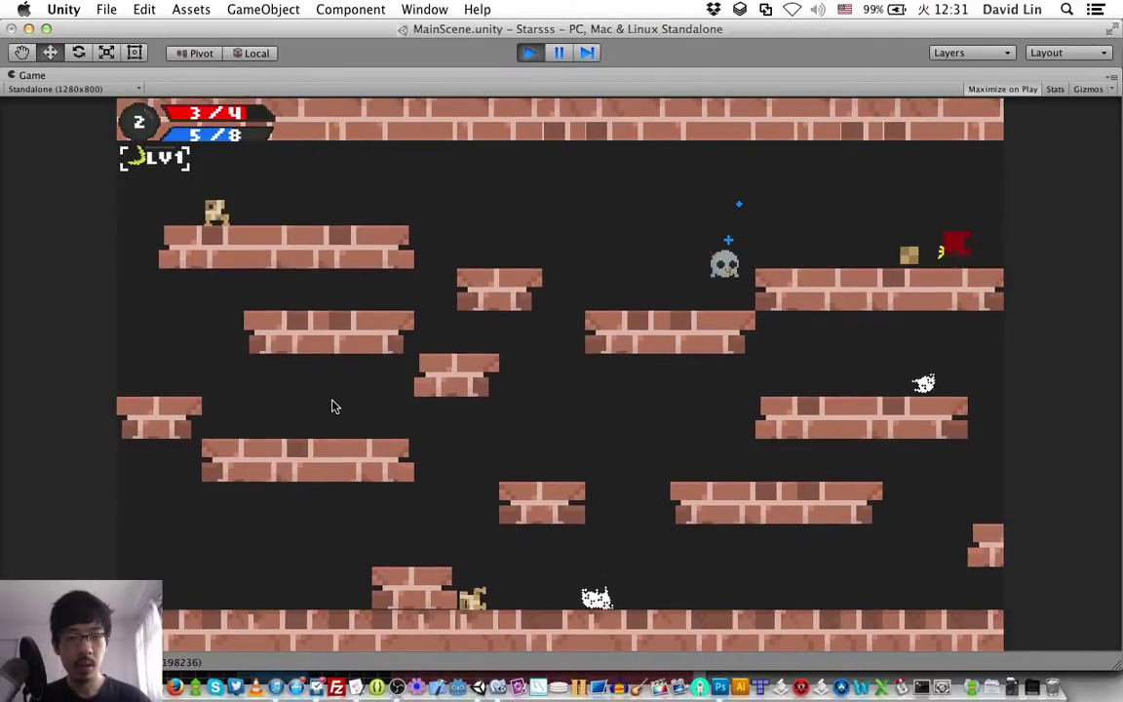
{"action": "key", "text": "Up"}
{"action": "key", "text": "z"}
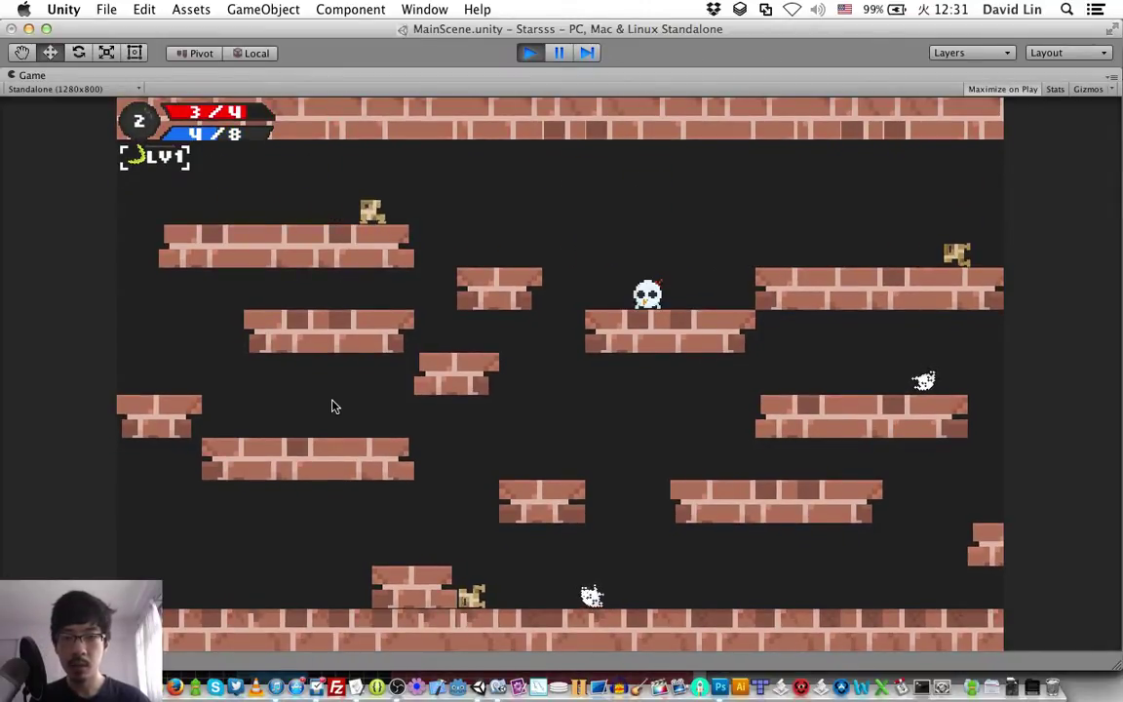
{"action": "key", "text": "Up"}
{"action": "key", "text": "z"}
Jump and fire repeated crescents at the enemy until it is defeated.
{"action": "key", "text": "Up"}
{"action": "key", "text": "z"}
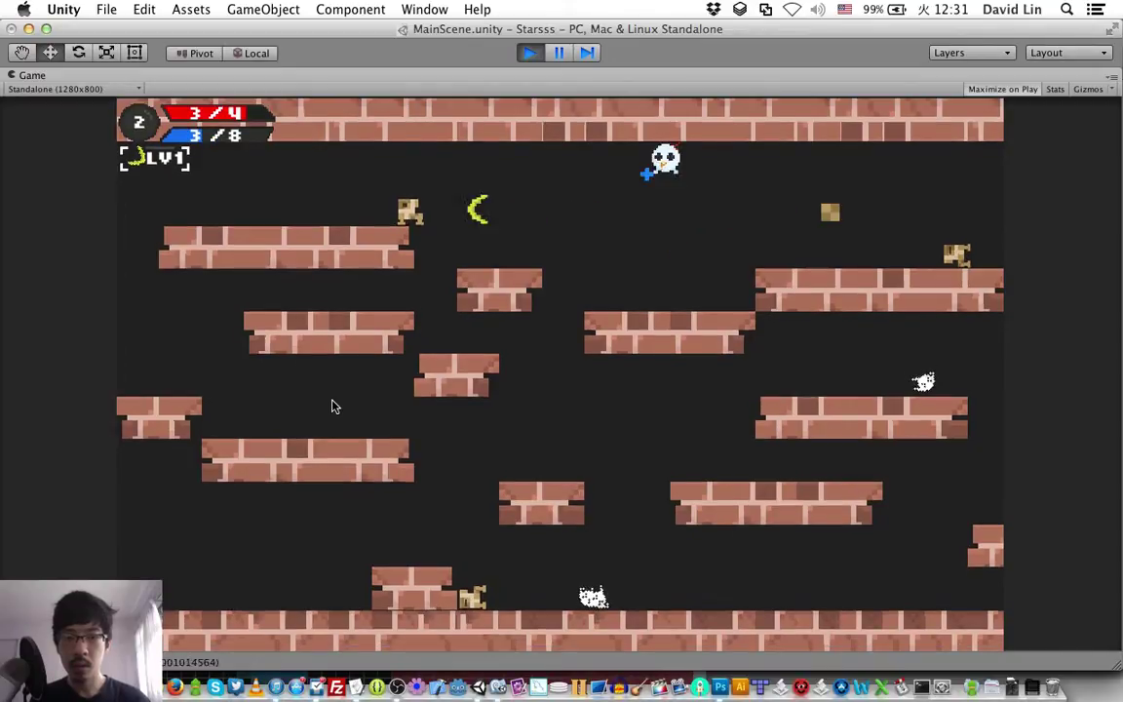
{"action": "key", "text": "Right"}
{"action": "key", "text": "Up"}
{"action": "key", "text": "z"}
{"action": "key", "text": "Right"}
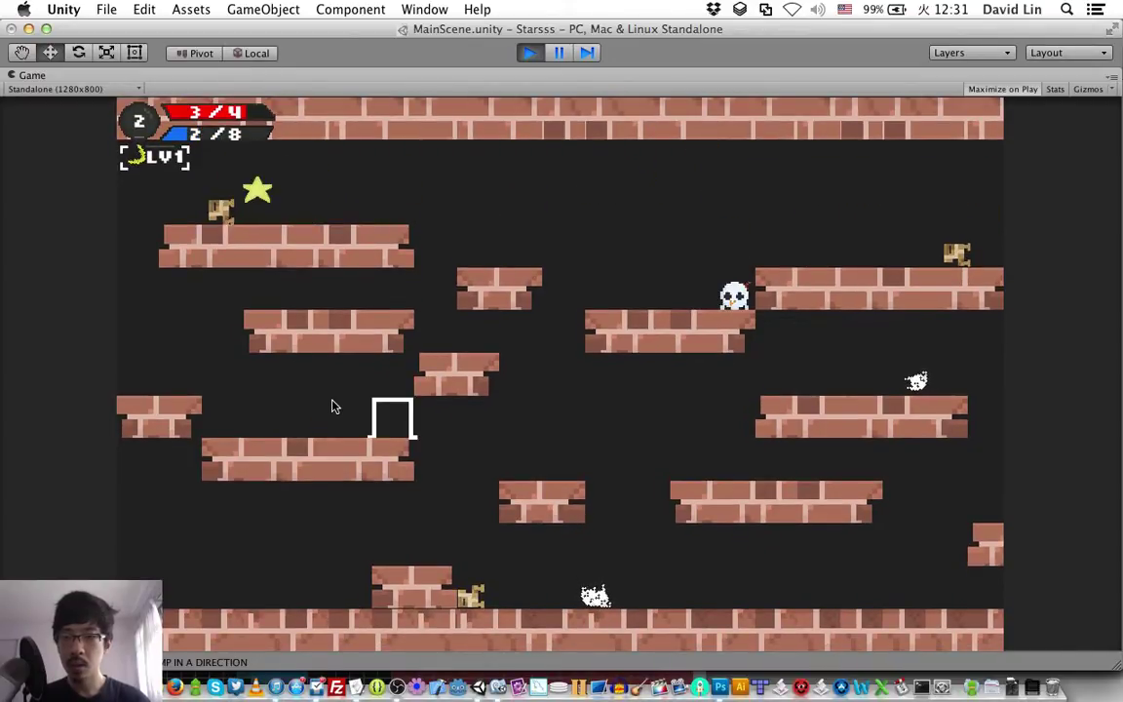
Climb to the middle-upper platform and grab the star to gain FIREBALL.
{"action": "key", "text": "Left"}
{"action": "key", "text": "Up"}
{"action": "key", "text": "Left"}
{"action": "key", "text": "Up"}
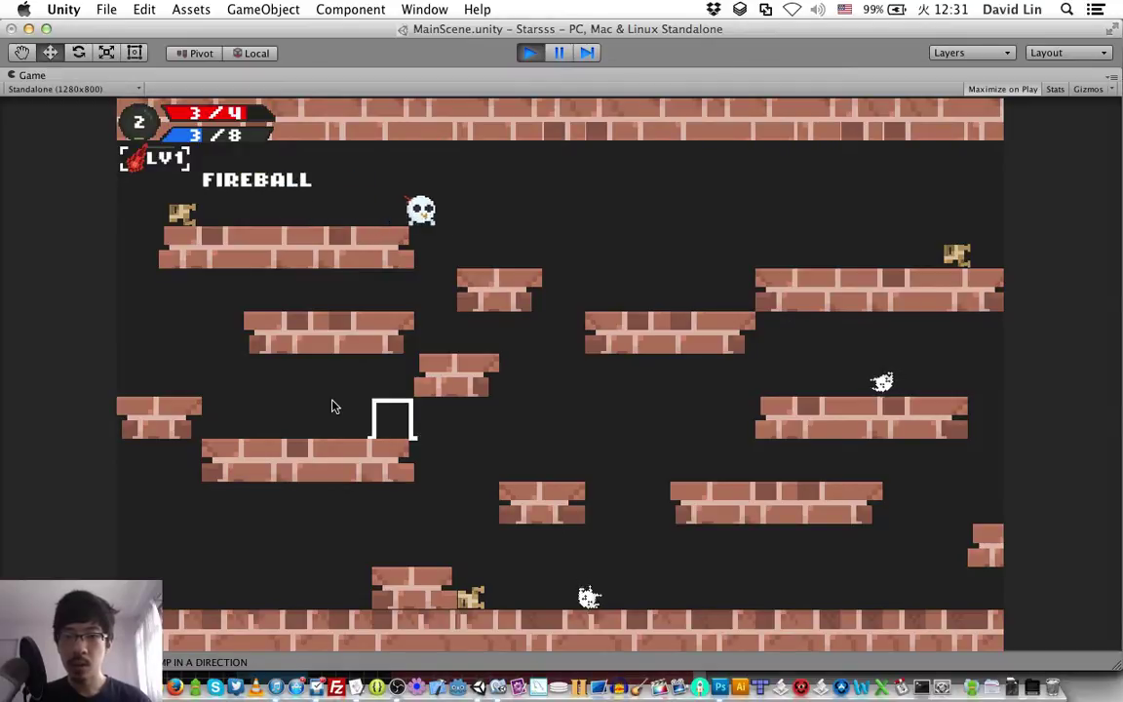
Shoot a test fireball, then jump across the middle platform onto the upper-right platform.
{"action": "key", "text": "z"}
{"action": "key", "text": "Left"}
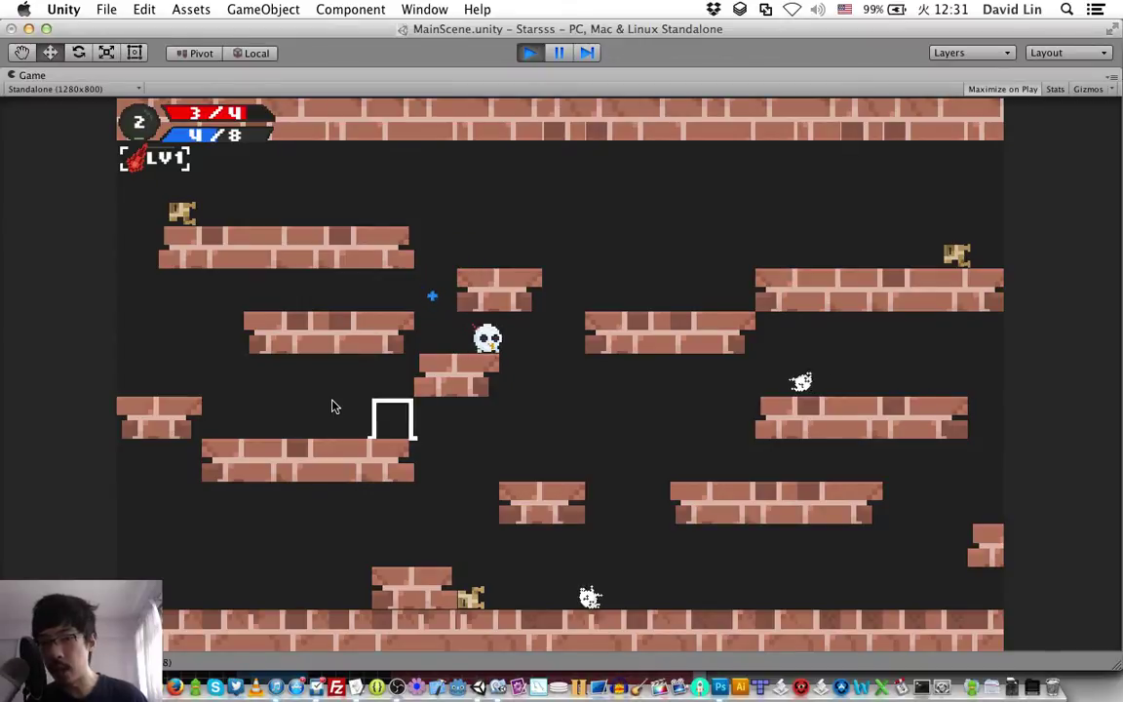
{"action": "key", "text": "Up"}
{"action": "key", "text": "Right"}
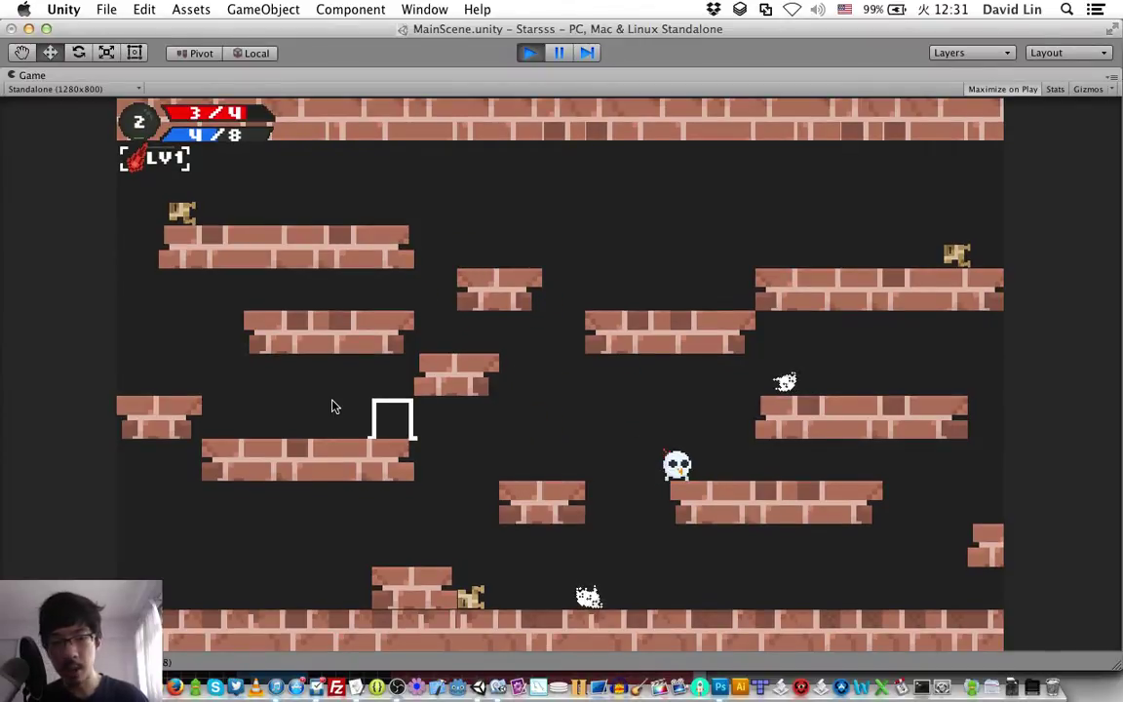
{"action": "key", "text": "Right"}
{"action": "key", "text": "Up"}
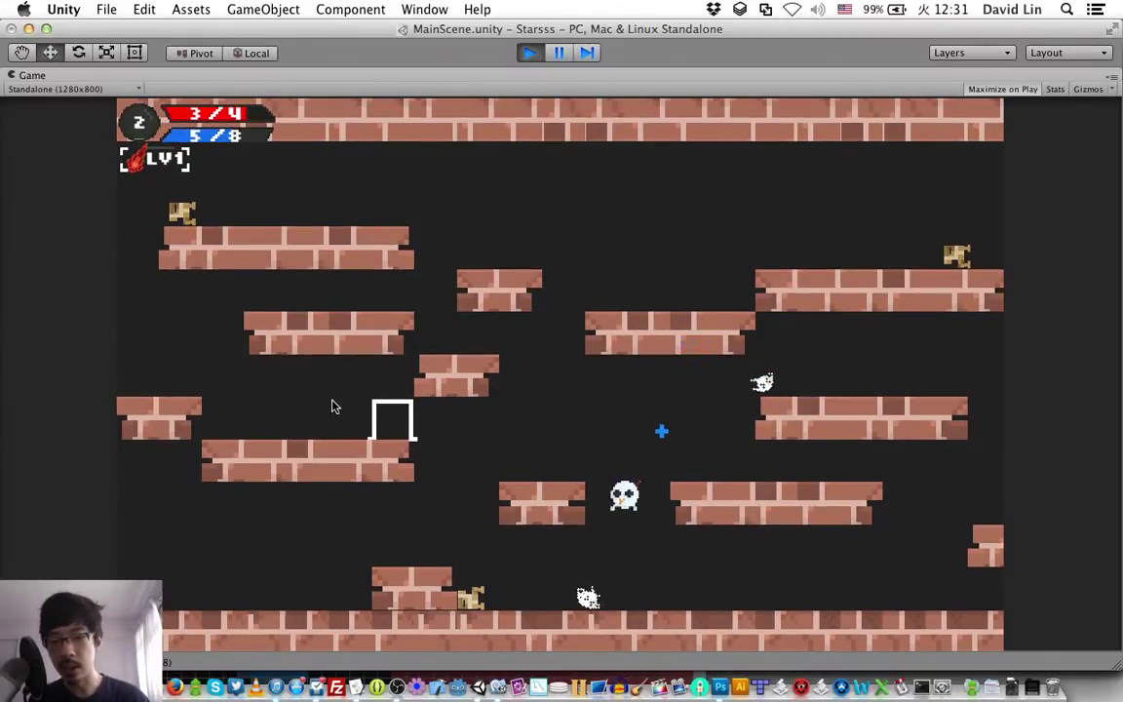
Climb via the upper-left platform to the top-left ledge while energy refills to 8/8.
{"action": "key", "text": "Up"}
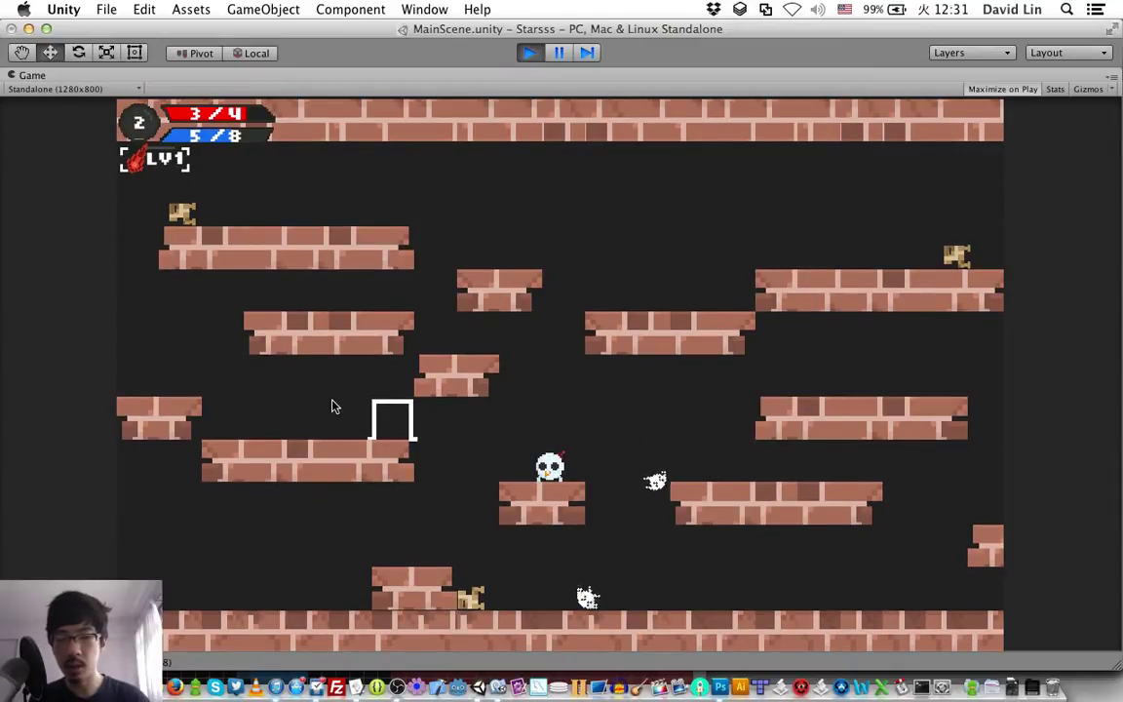
{"action": "key", "text": "Up"}
{"action": "key", "text": "Left"}
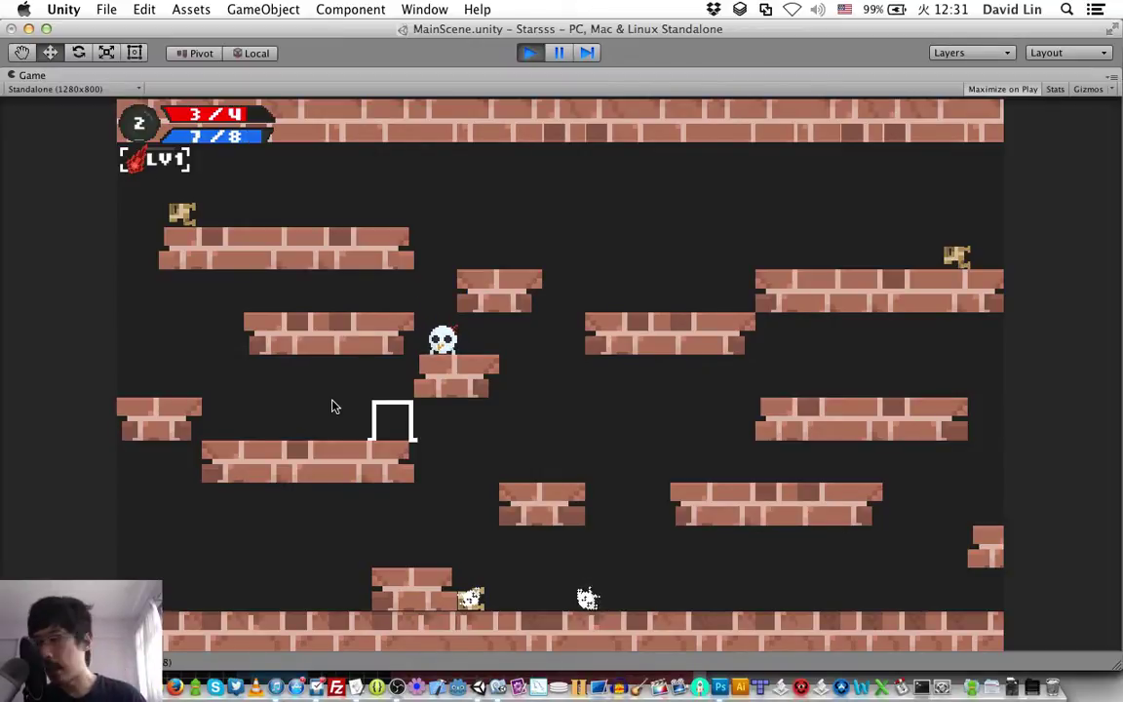
{"action": "key", "text": "Left"}
{"action": "key", "text": "Up"}
{"action": "key", "text": "Right"}
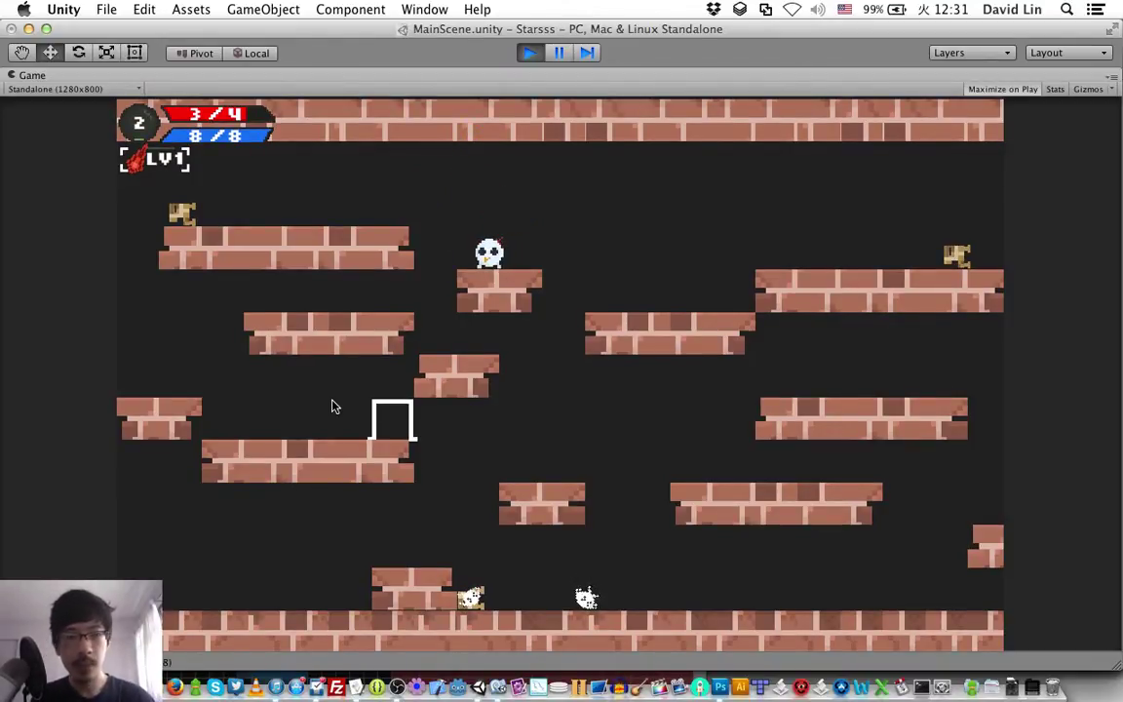
{"action": "key", "text": "Up"}
{"action": "key", "text": "Left"}
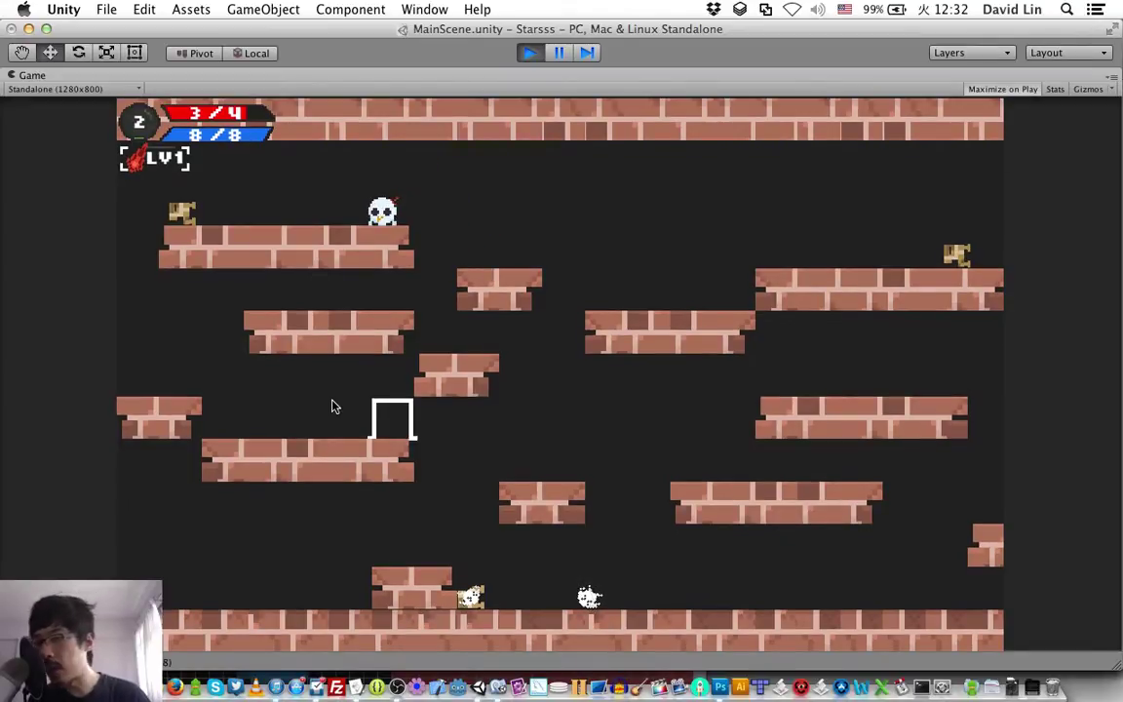
{"action": "key", "text": "Right"}
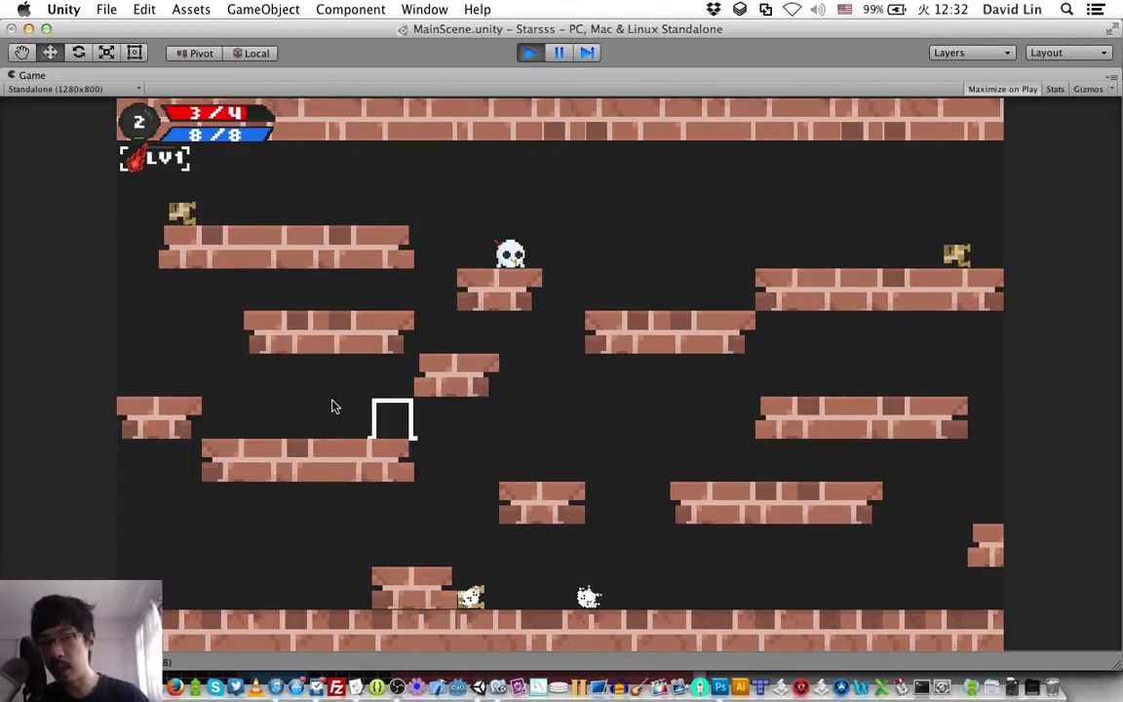